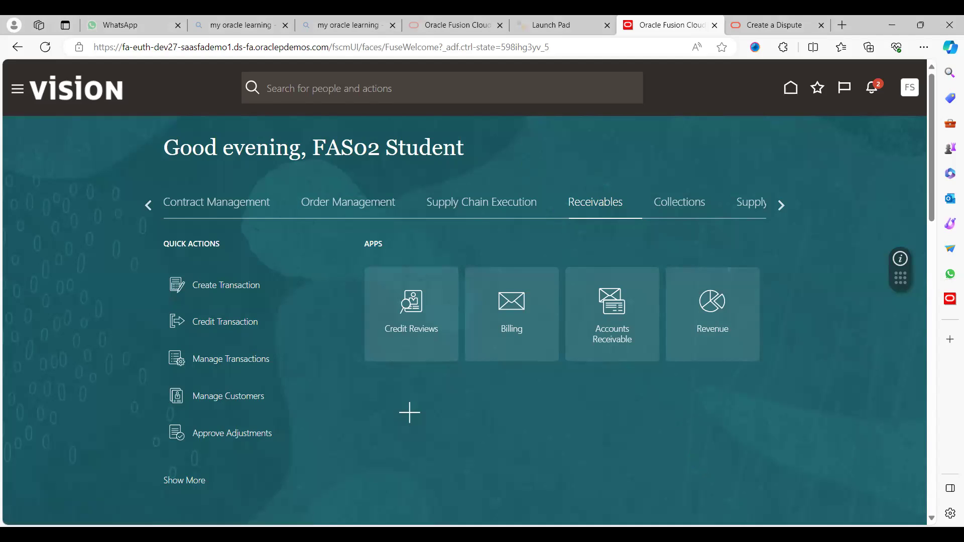
# - Switch from the Vision home page to the 'How to Create disputes in receivables' slide
pyautogui.hotkey('alt', 'Tab')
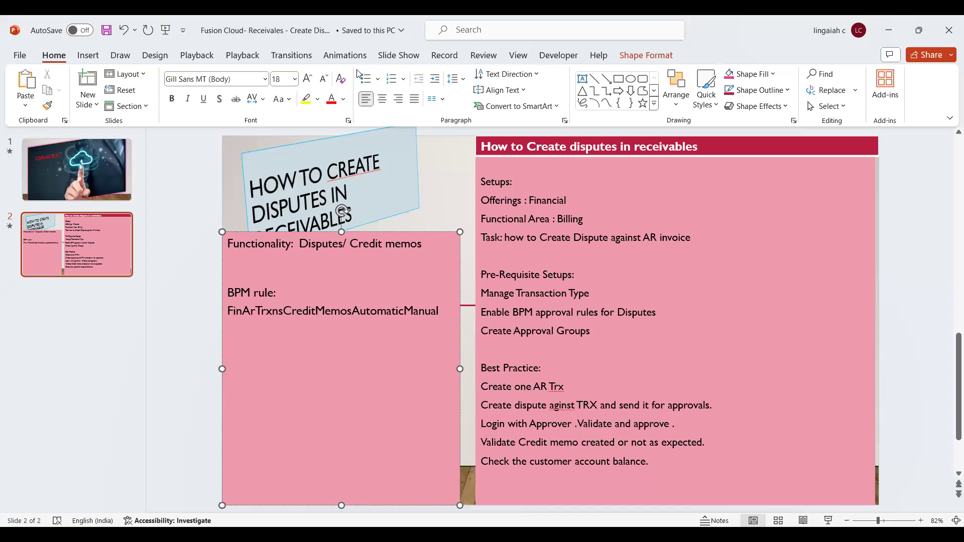
# - Look over the Animations and Slide Show tabs of the disputes presentation
pyautogui.click(345, 55)
pyautogui.click(399, 55)
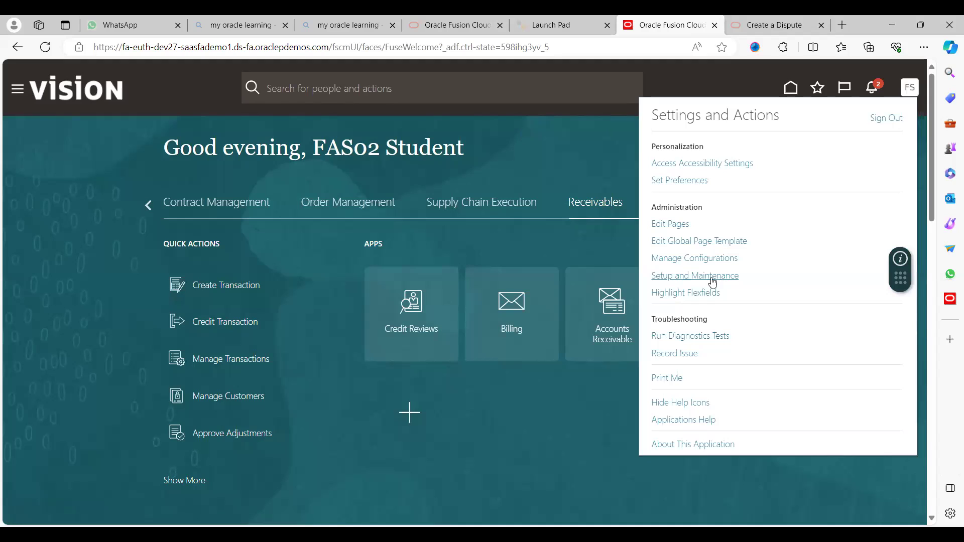
# - In Setup and Maintenance, search tasks for 'manage Transaction types' and open Manage Transaction Types
pyautogui.click(705, 276)
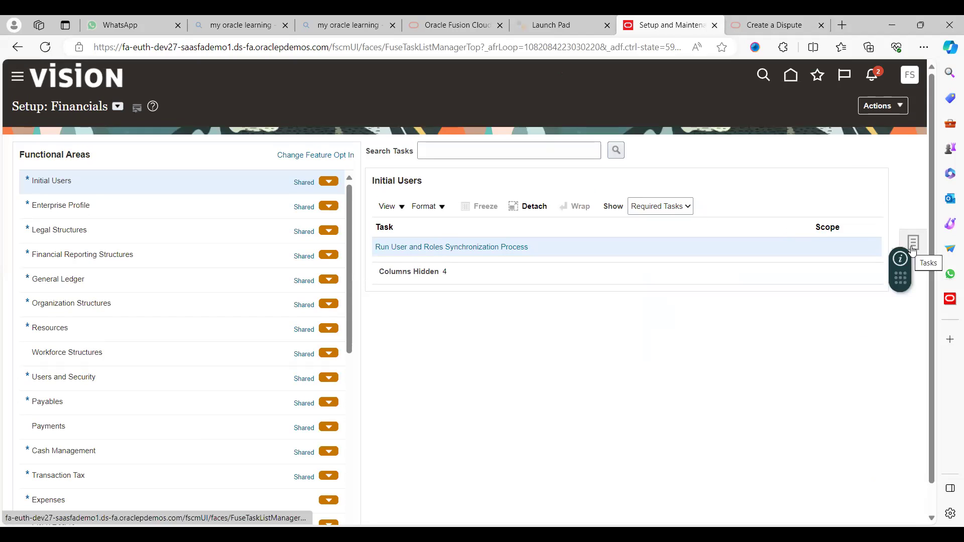
pyautogui.click(912, 245)
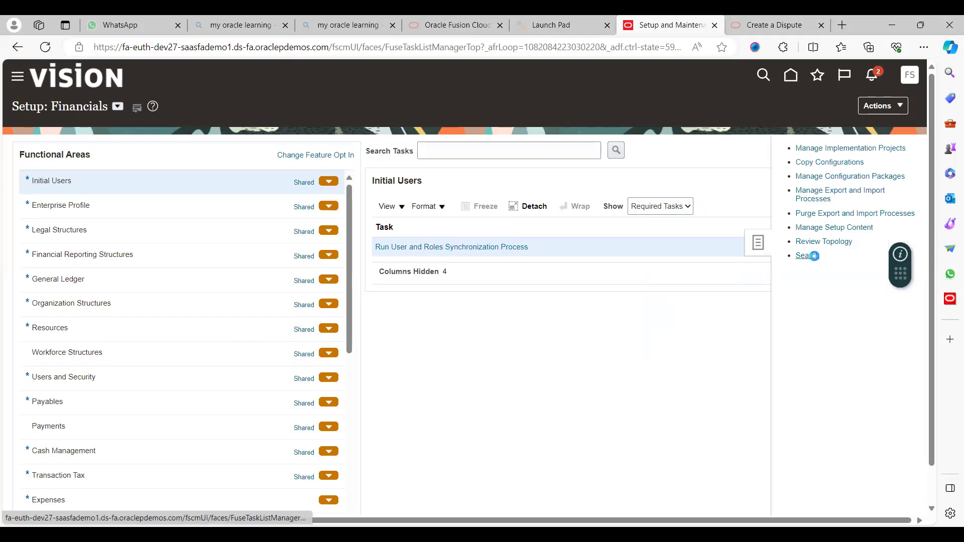
pyautogui.click(385, 151)
pyautogui.write('manage Transaction ')
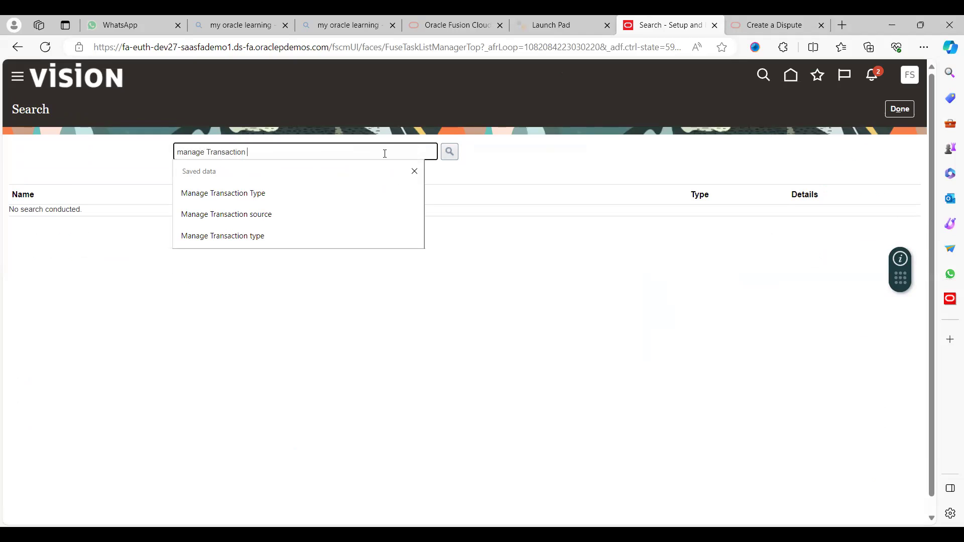
pyautogui.write('tyup')
pyautogui.press('BackSpace')
pyautogui.press('BackSpace')
pyautogui.write('pes')
pyautogui.press('Tab')
pyautogui.press('Return')
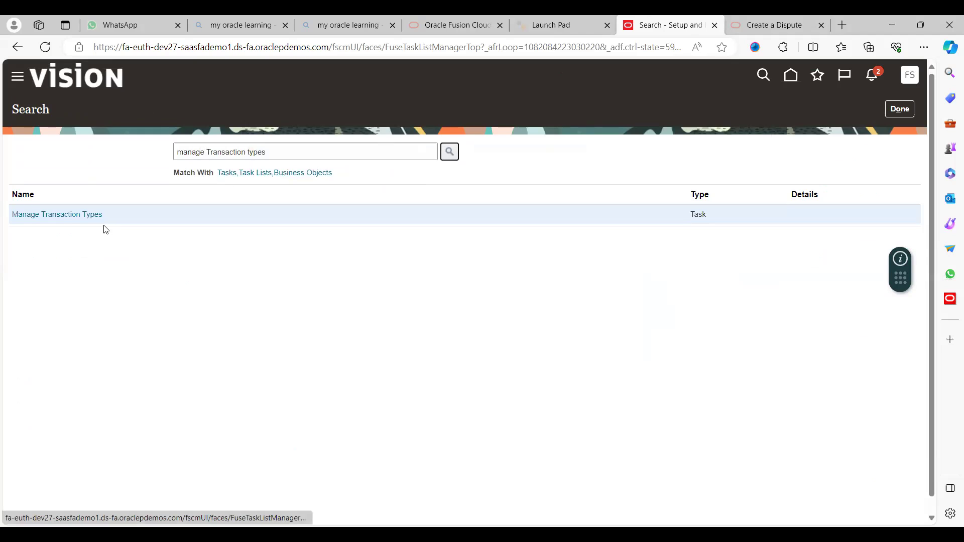
pyautogui.click(68, 215)
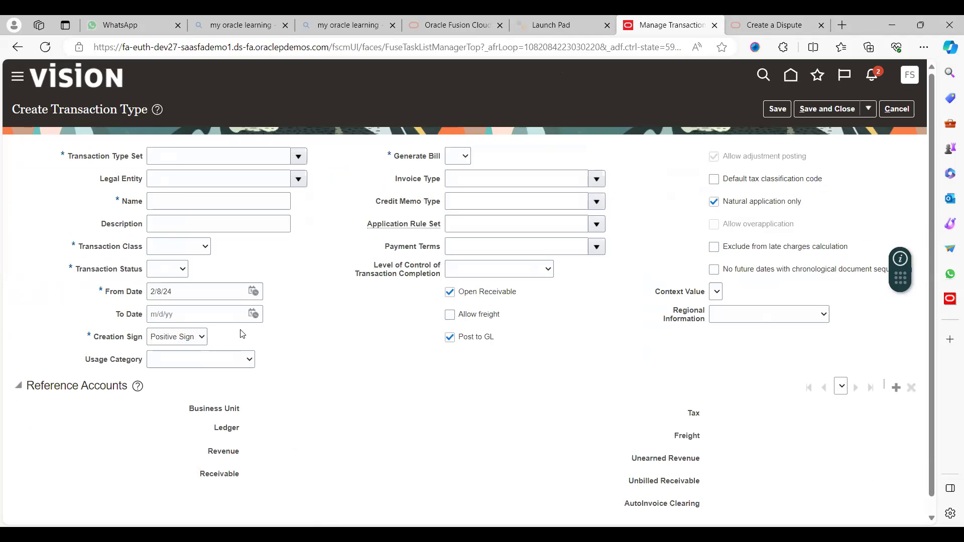
# - Set the transaction type set to US1 BU Set and legal entity to US1 Legal Entity
pyautogui.click(296, 156)
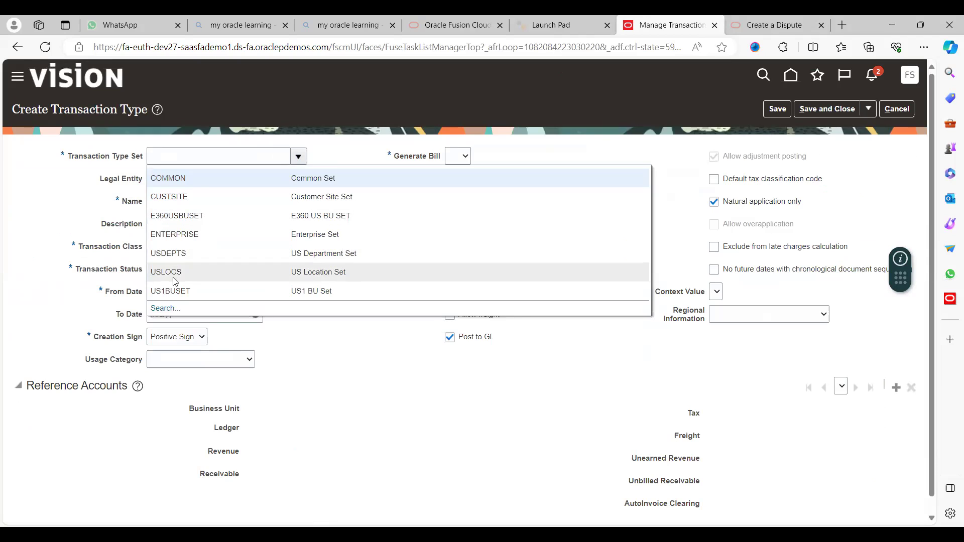
pyautogui.click(232, 265)
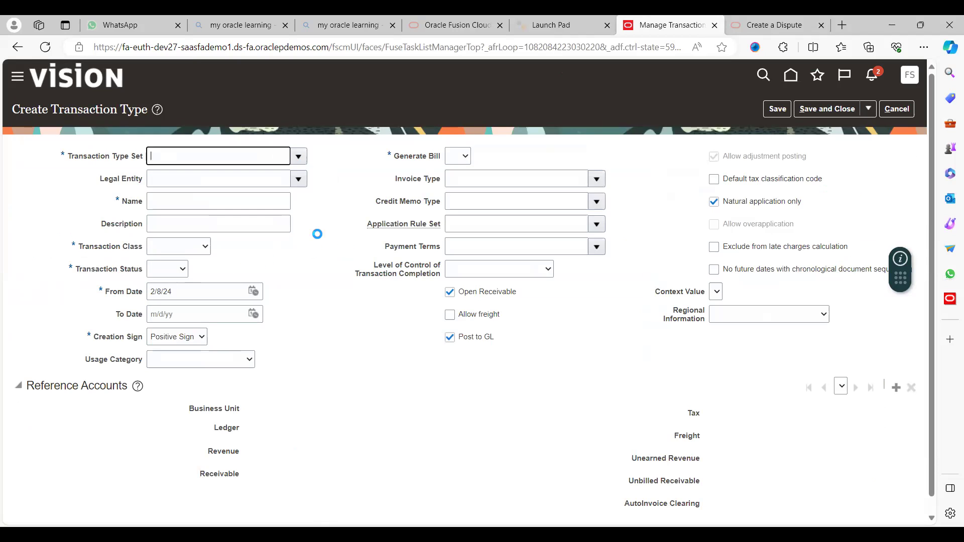
pyautogui.click(262, 181)
pyautogui.write('US1')
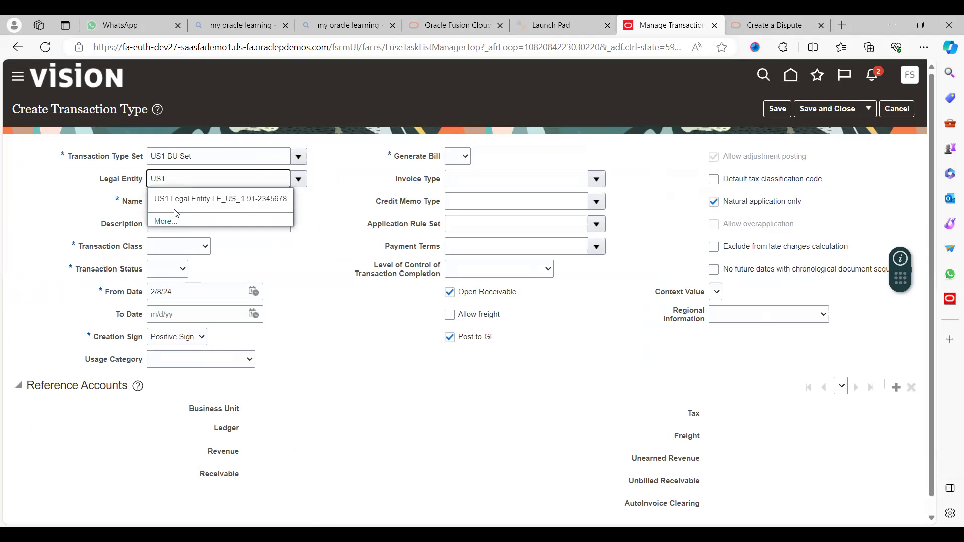
pyautogui.click(173, 197)
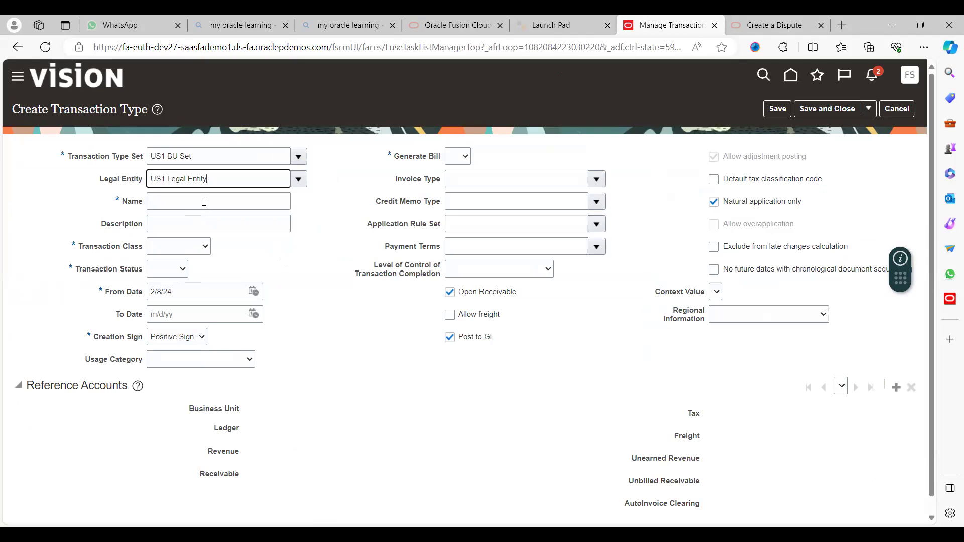
# - Name the transaction type Disputes and reuse Disputes as its description
pyautogui.click(204, 202)
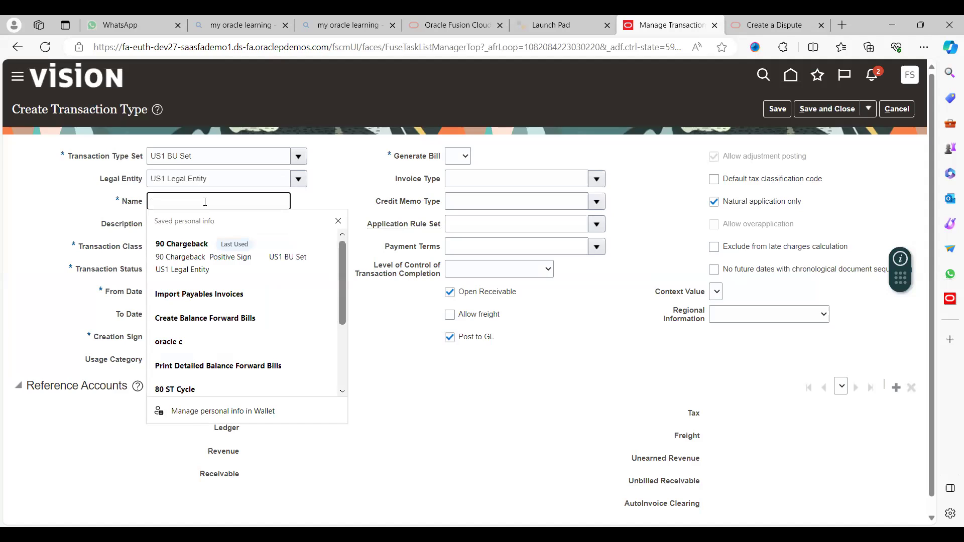
pyautogui.write('Disputes')
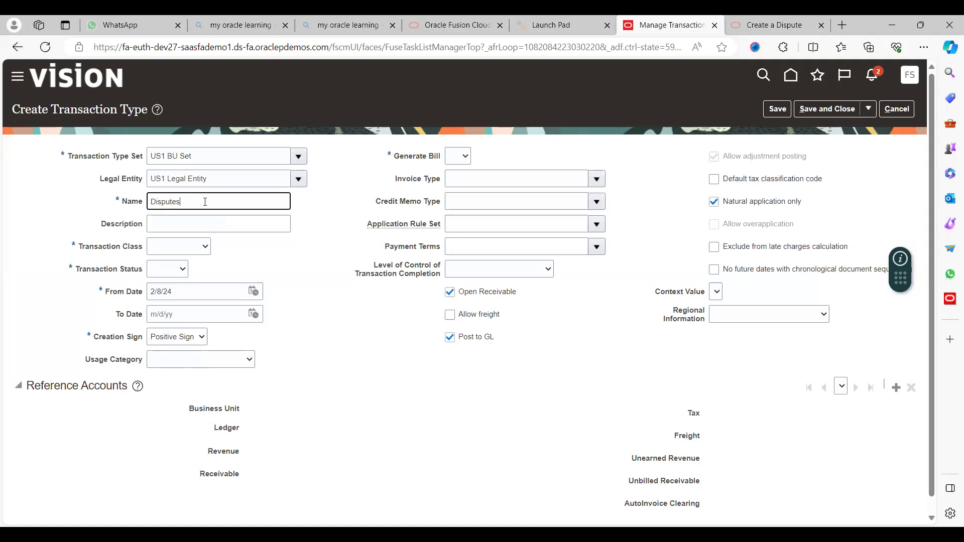
pyautogui.press('Tab')
pyautogui.hotkey('shift', 'Tab')
pyautogui.hotkey('ctrl', 'c')
pyautogui.press('Tab')
pyautogui.hotkey('ctrl', 'v')
pyautogui.press('Tab')
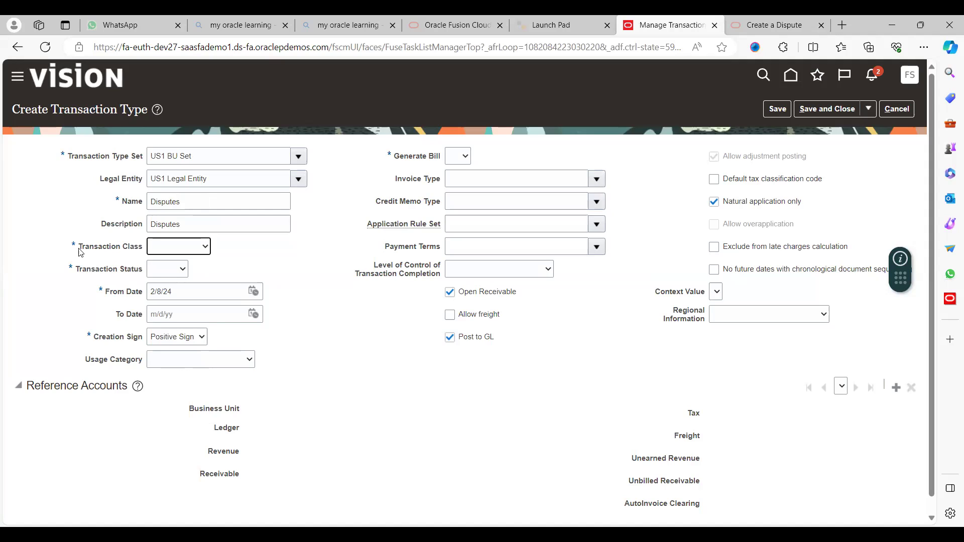
# - Set class Credit Memo, status Open, From Date 2/1/23, and Generate Bill to Yes
pyautogui.click(177, 250)
pyautogui.click(164, 277)
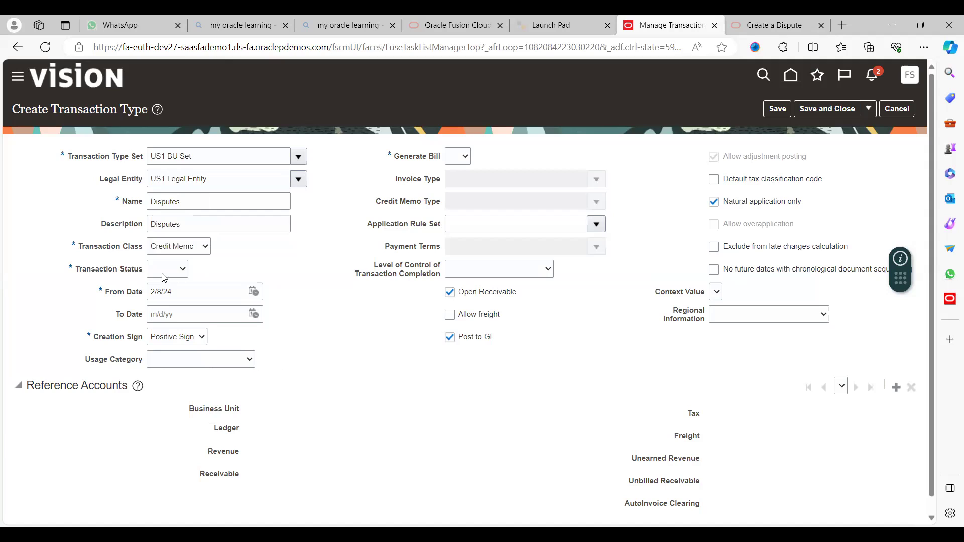
pyautogui.click(164, 278)
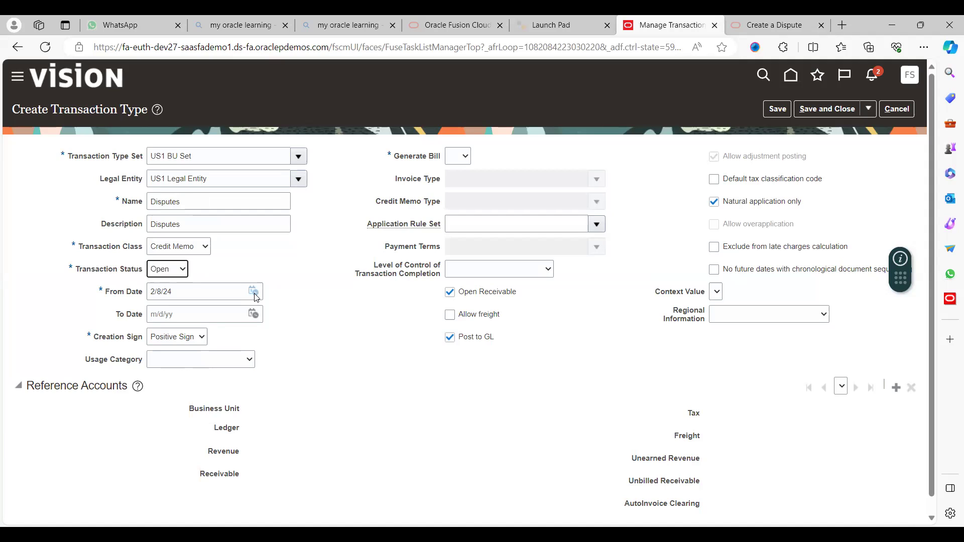
pyautogui.click(253, 291)
pyautogui.click(387, 313)
pyautogui.click(334, 350)
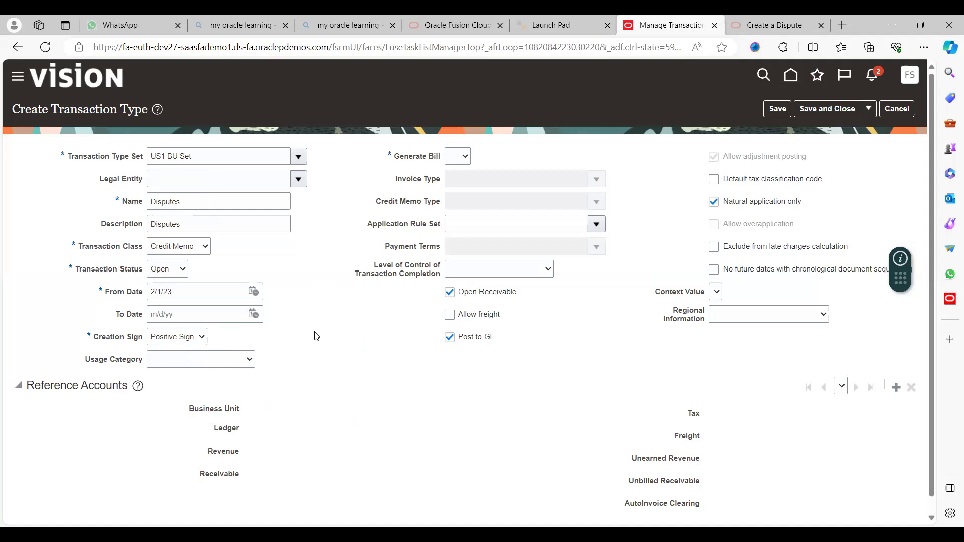
pyautogui.click(458, 162)
# - Add US1 Business Unit reference accounts, then save and close the Disputes transaction type
pyautogui.click(519, 389)
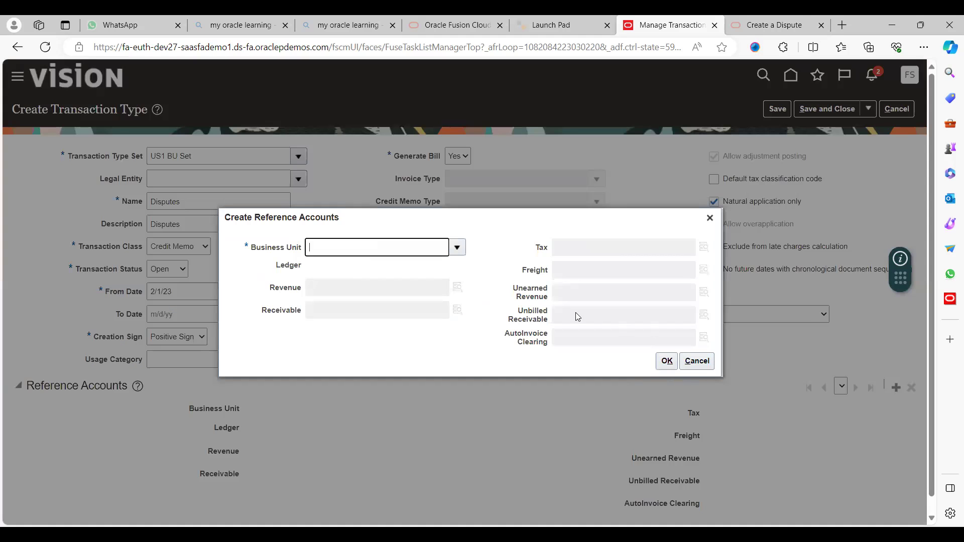
pyautogui.click(457, 248)
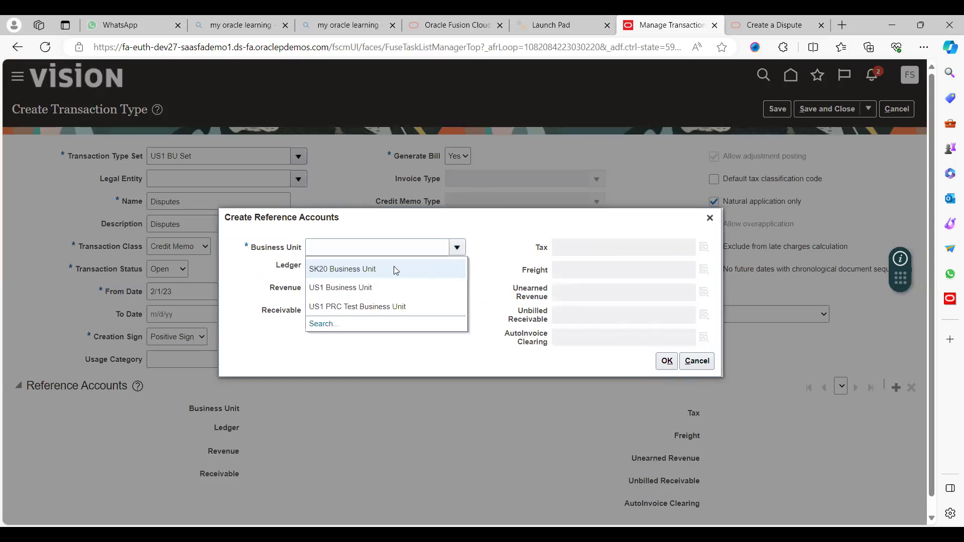
pyautogui.click(346, 292)
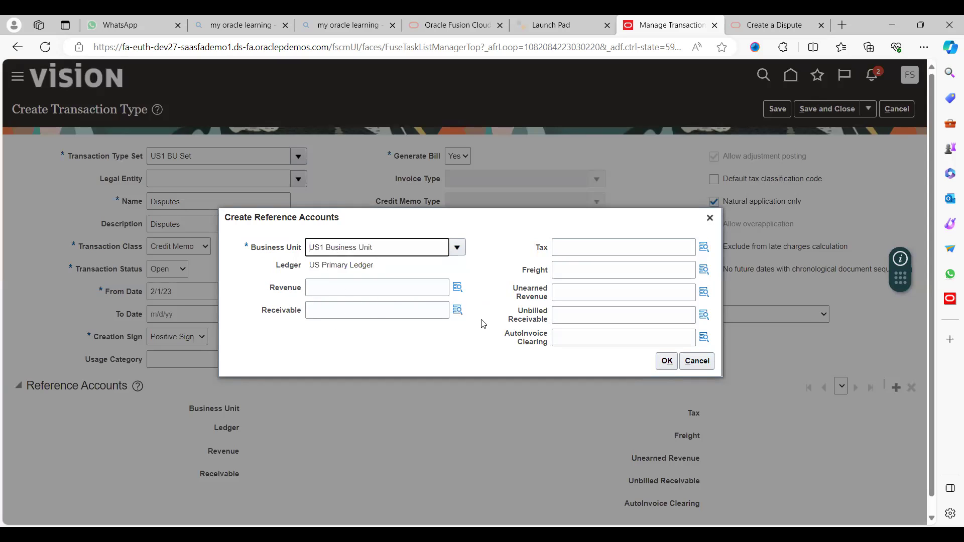
pyautogui.click(667, 364)
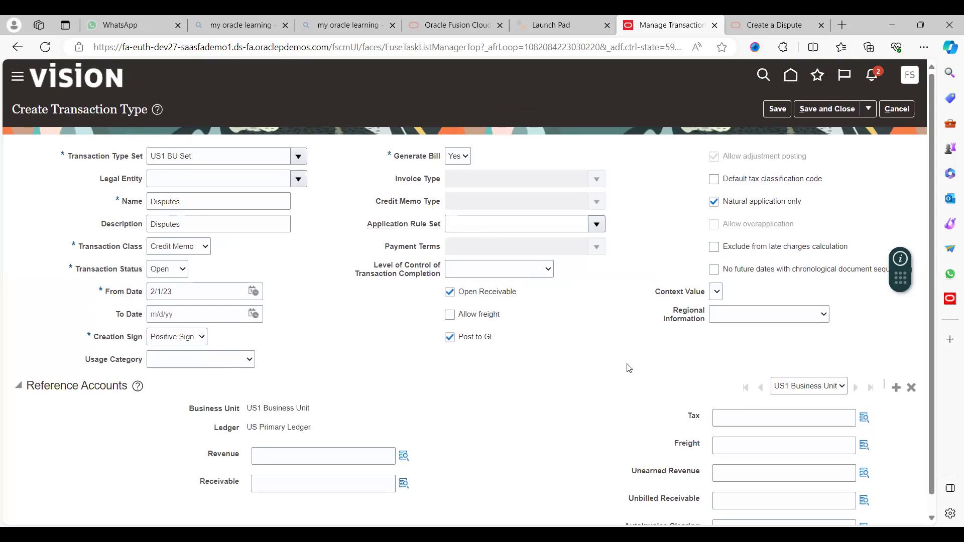
pyautogui.click(773, 114)
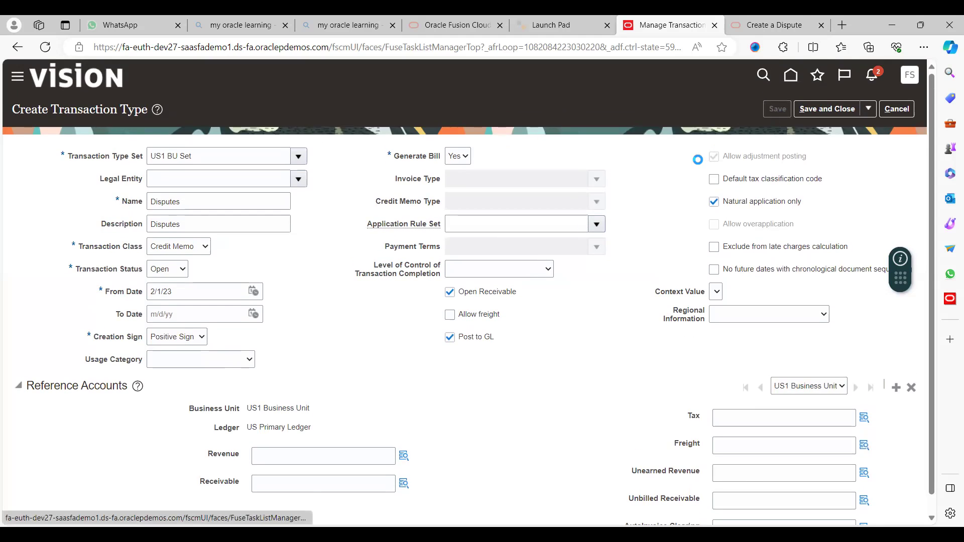
pyautogui.click(837, 113)
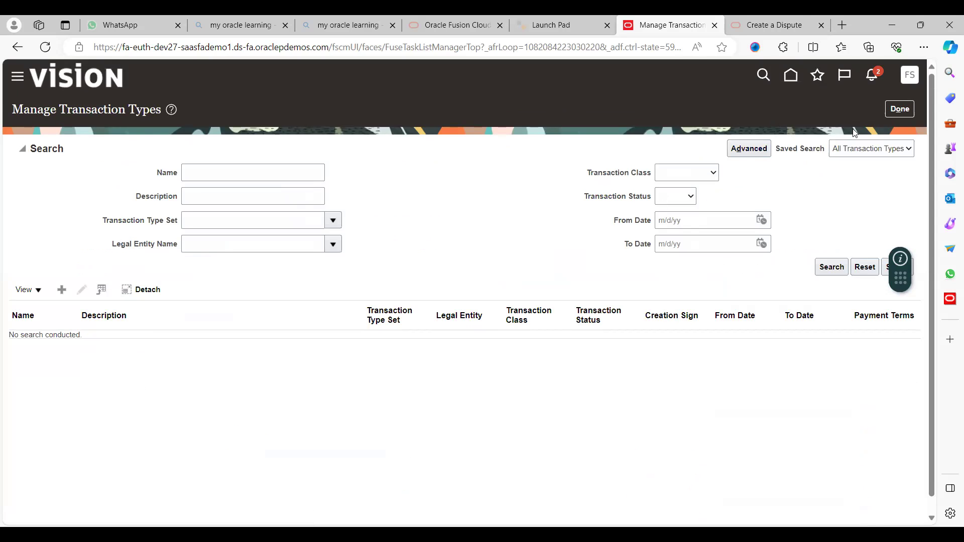
# - Finish the Manage Transaction Types task and briefly view the setup task list
pyautogui.click(902, 117)
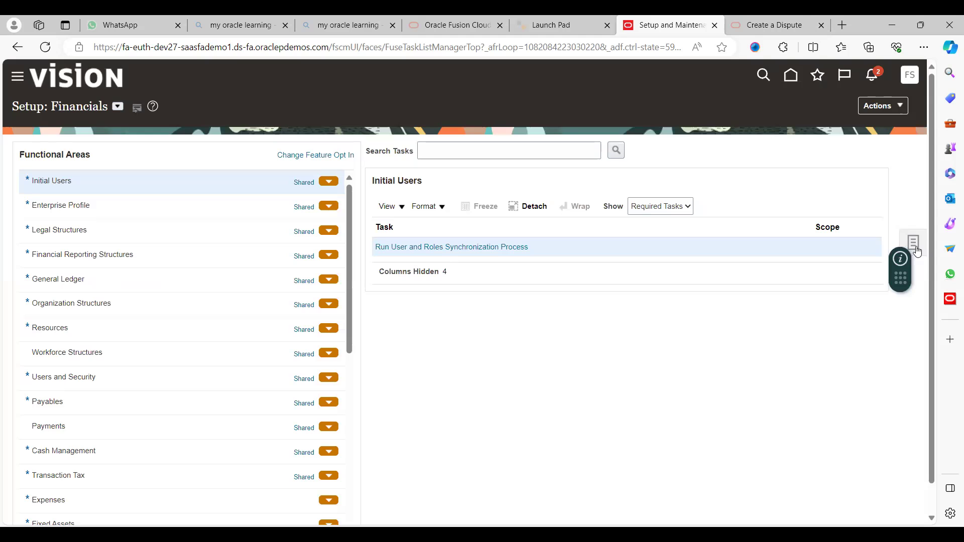
pyautogui.click(917, 251)
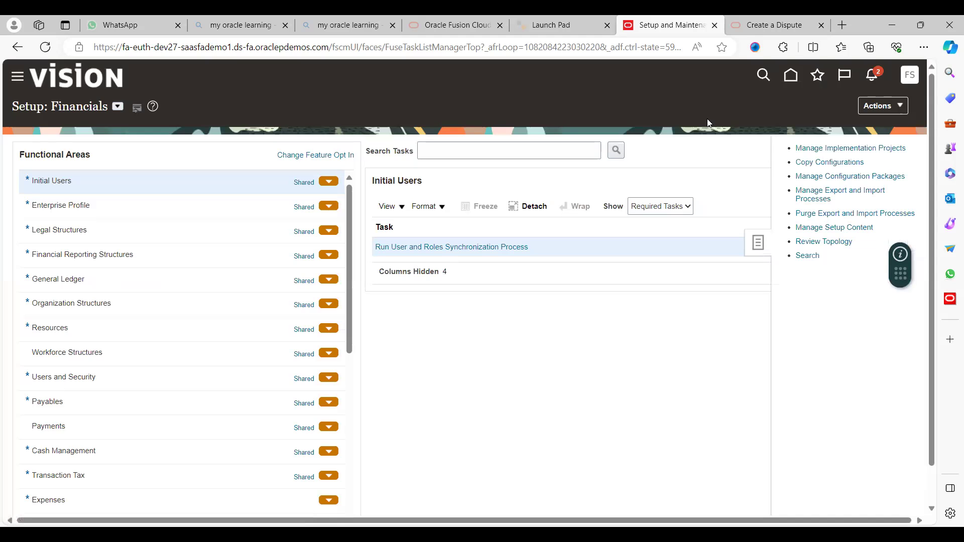
pyautogui.click(792, 74)
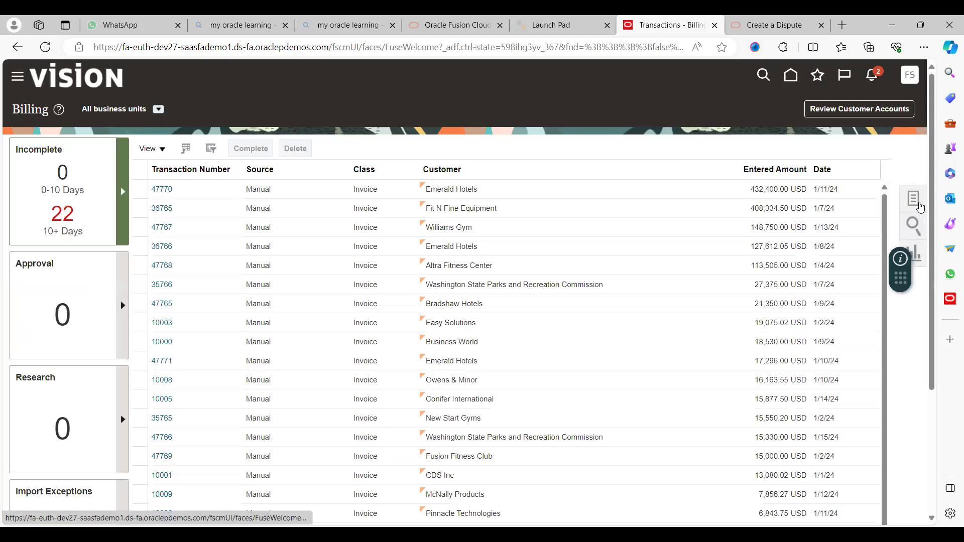
# - Start a new invoice for US1 Business Unit billed to 70 Customer
pyautogui.click(917, 202)
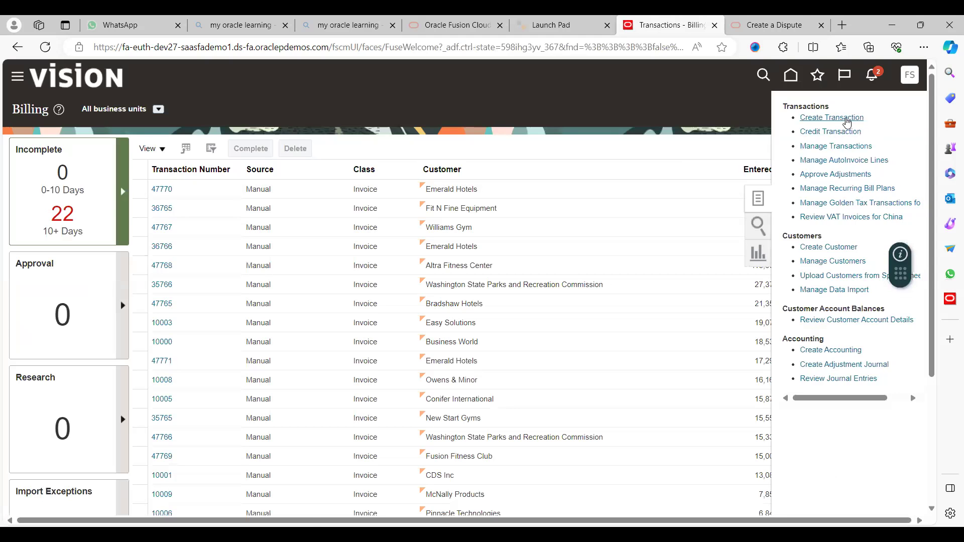
pyautogui.click(848, 121)
pyautogui.click(211, 199)
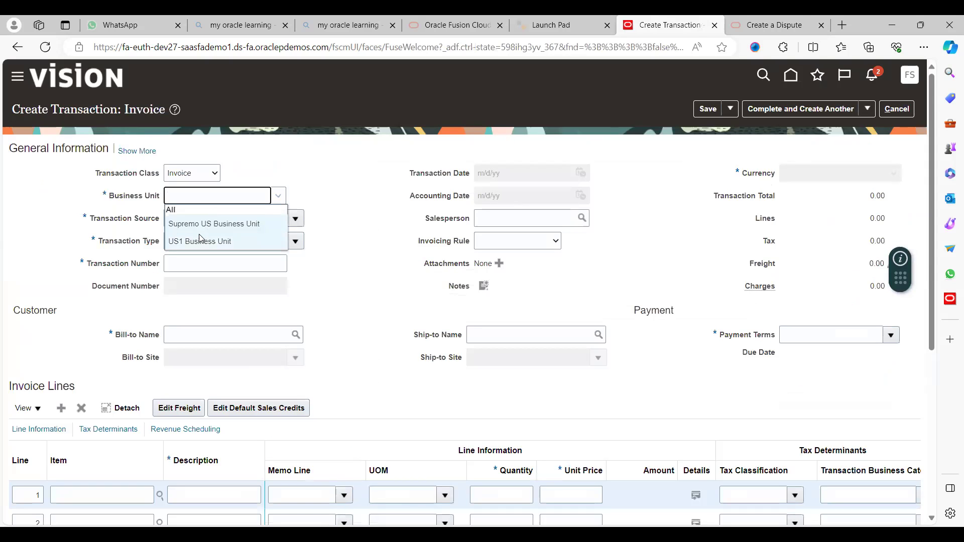
pyautogui.click(207, 242)
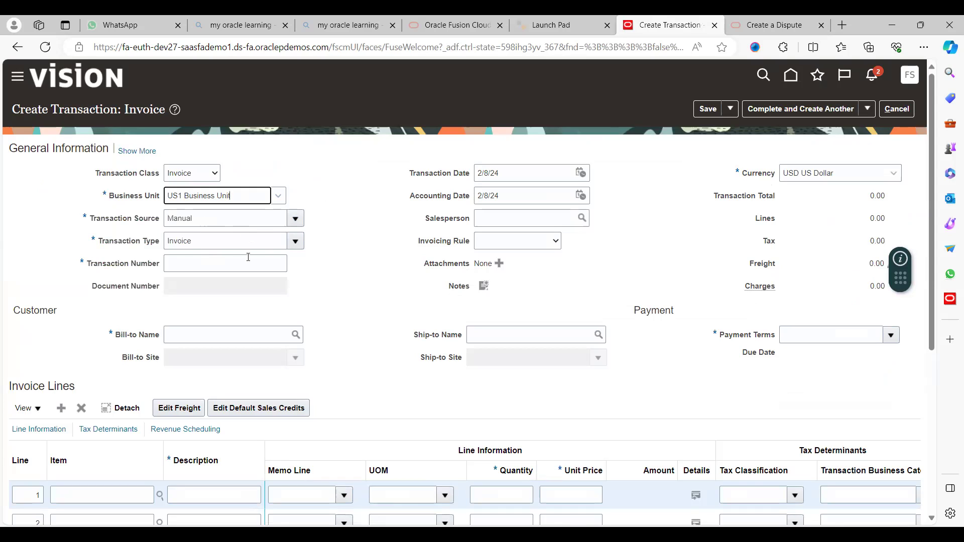
pyautogui.click(244, 333)
pyautogui.write('70')
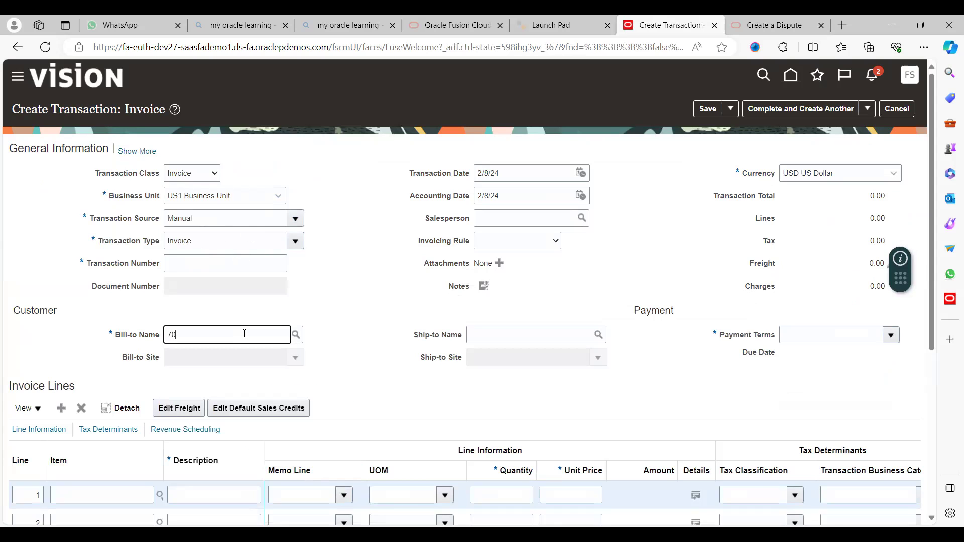
pyautogui.write(' c')
pyautogui.press('Tab')
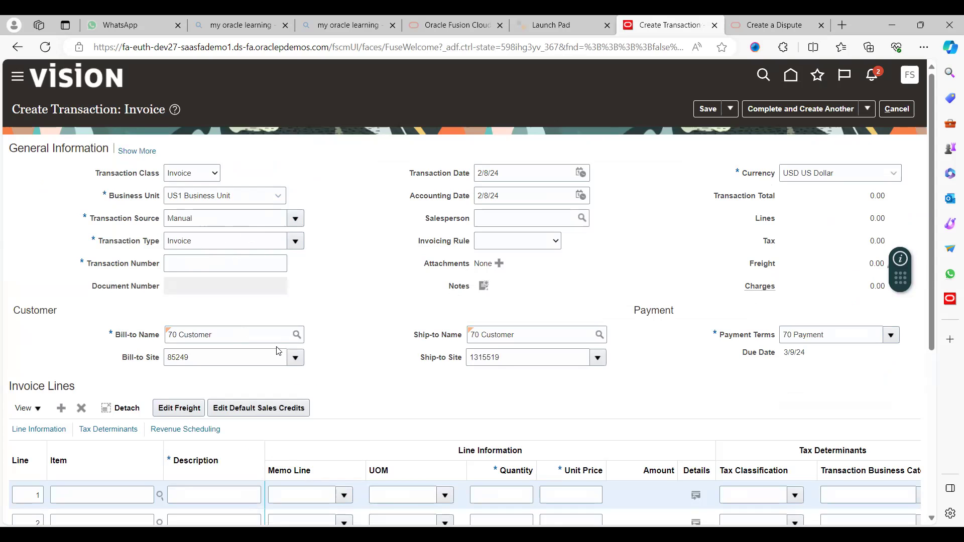
# - Add line 1 'Dispute' with quantity 100 at unit price 10 and save the invoice
pyautogui.scroll(-3, 452, 407)
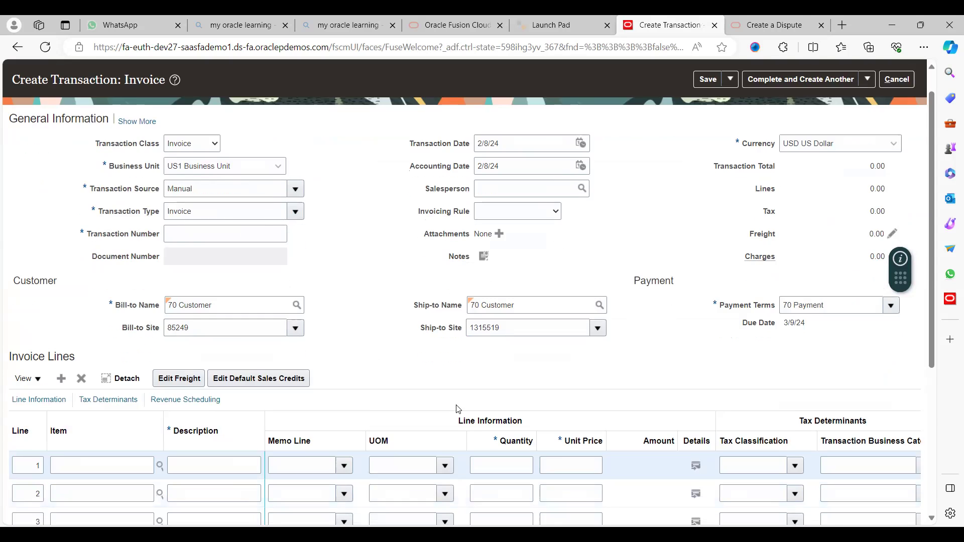
pyautogui.click(221, 378)
pyautogui.write('Dispute')
pyautogui.press('Tab')
pyautogui.press('Tab')
pyautogui.press('Tab')
pyautogui.write('100')
pyautogui.press('Tab')
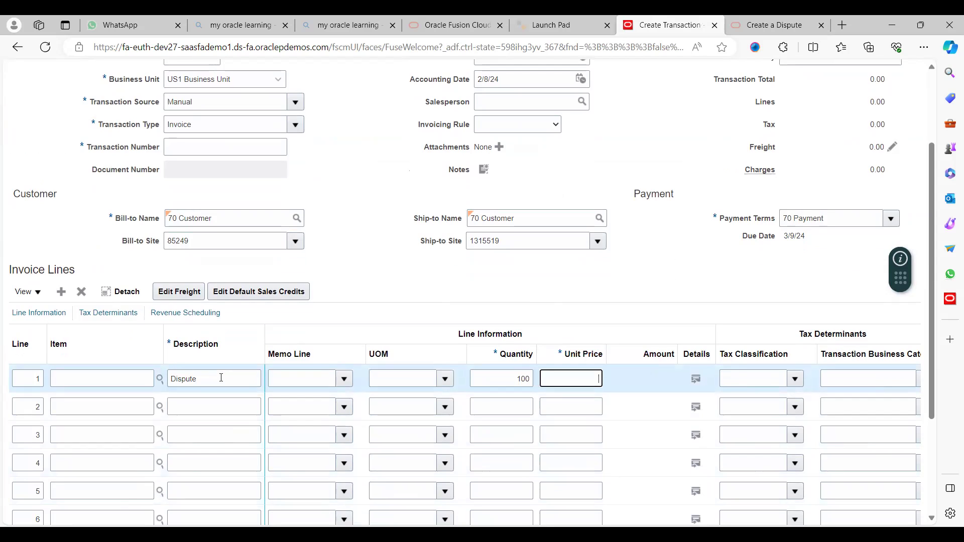
pyautogui.write('10')
pyautogui.press('Tab')
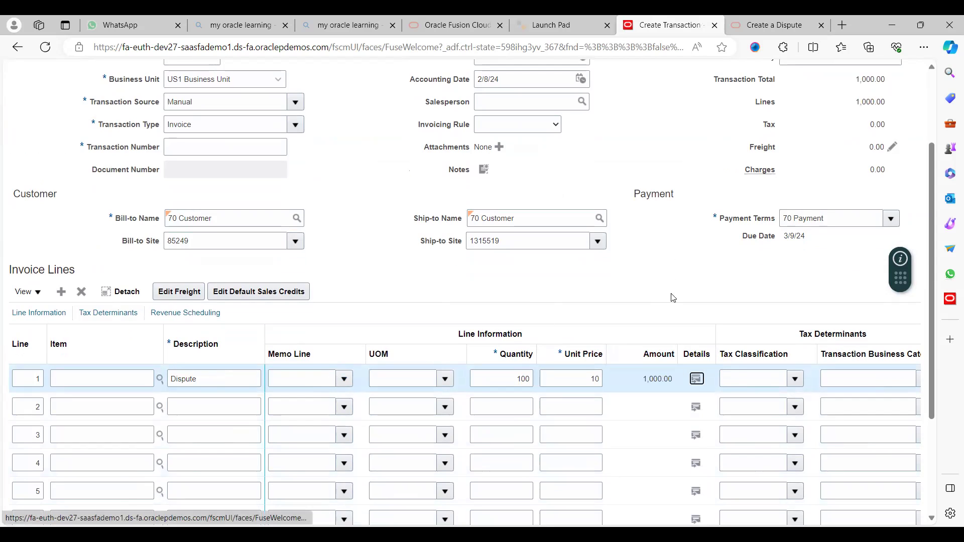
pyautogui.scroll(3, 931, 129)
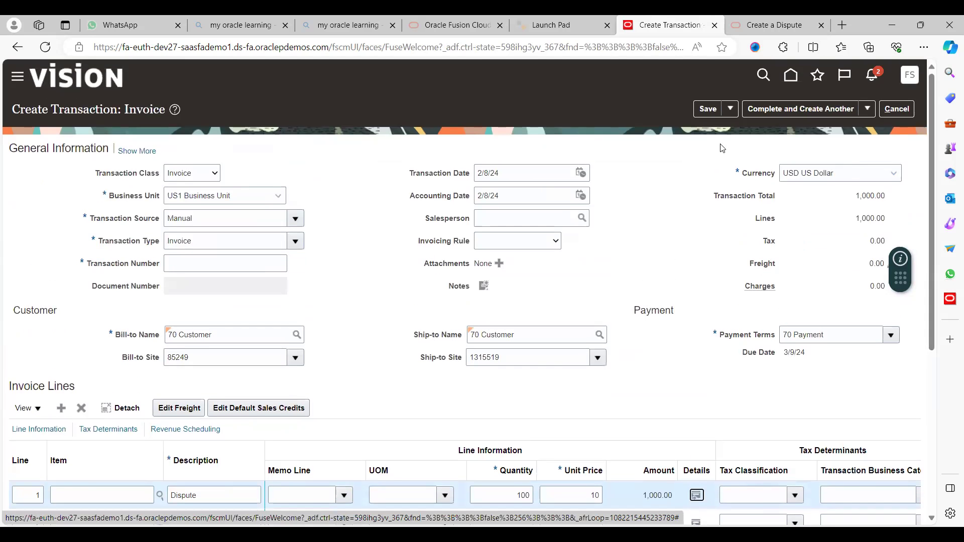
pyautogui.click(705, 113)
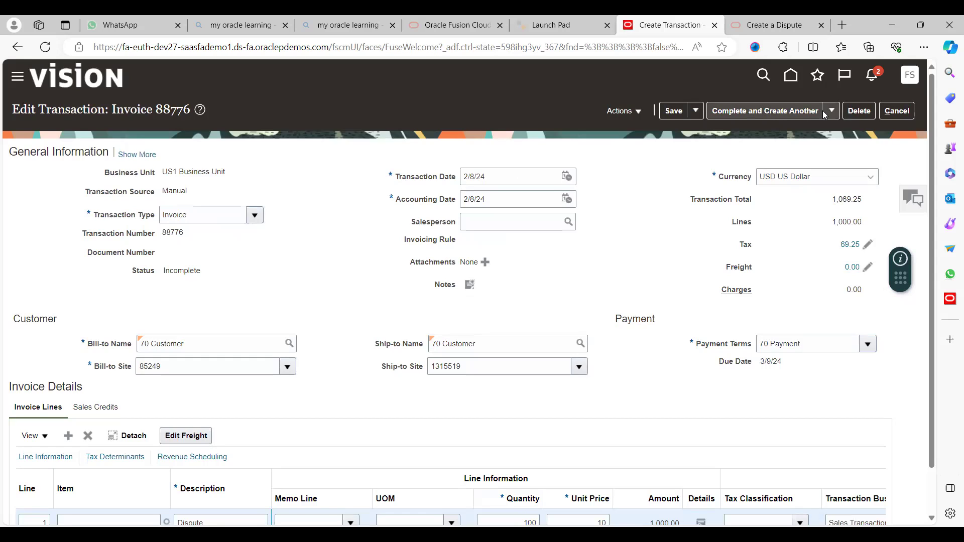
# - Complete invoice 88776 and save and close it
pyautogui.click(749, 151)
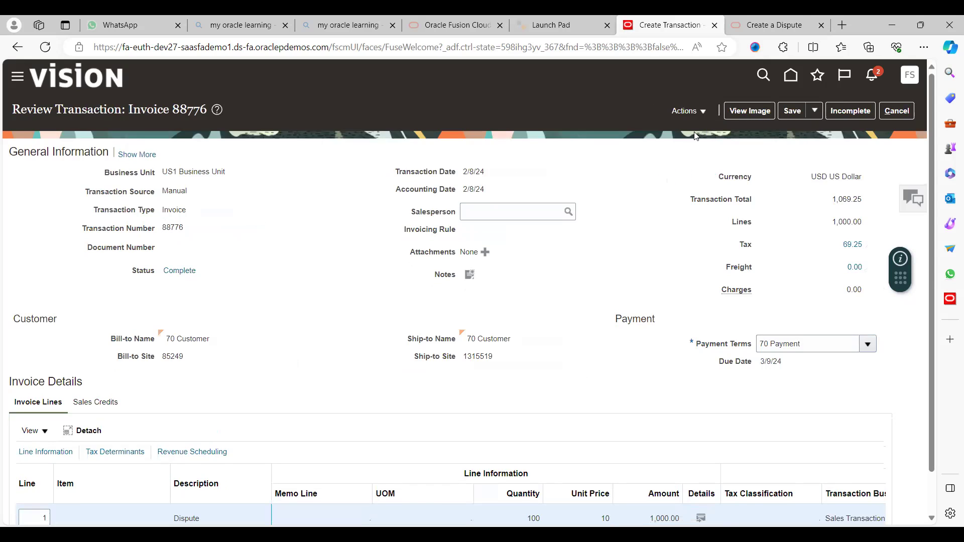
pyautogui.click(702, 113)
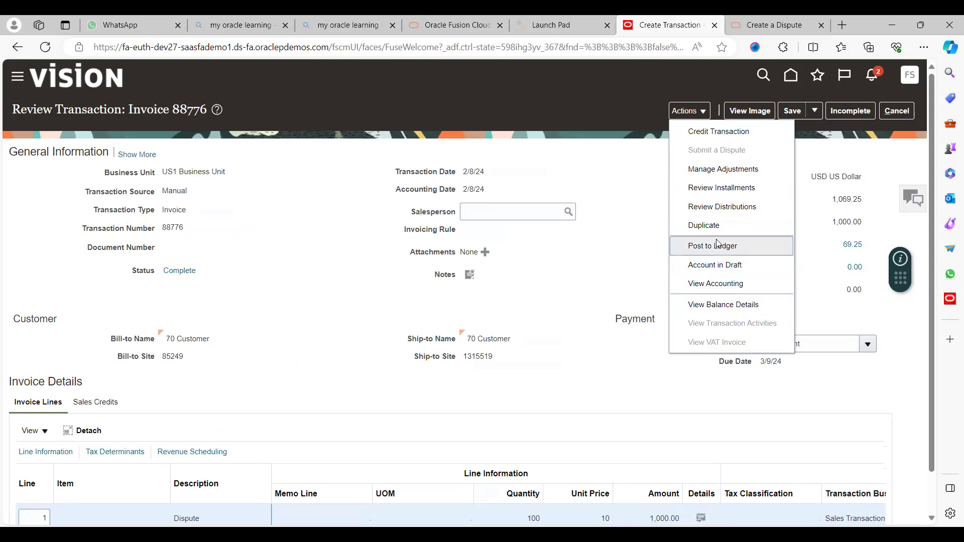
pyautogui.click(604, 228)
pyautogui.doubleClick(176, 228)
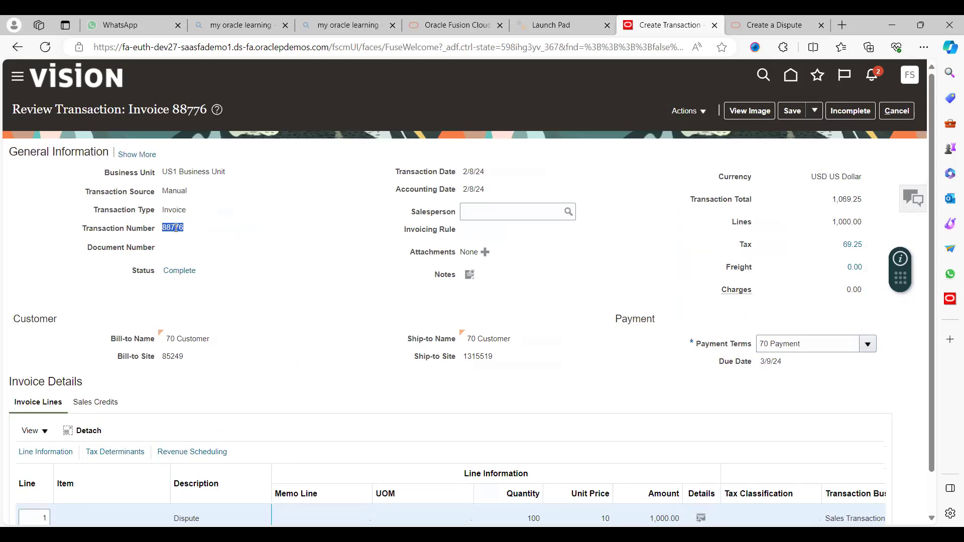
pyautogui.click(814, 112)
pyautogui.click(834, 135)
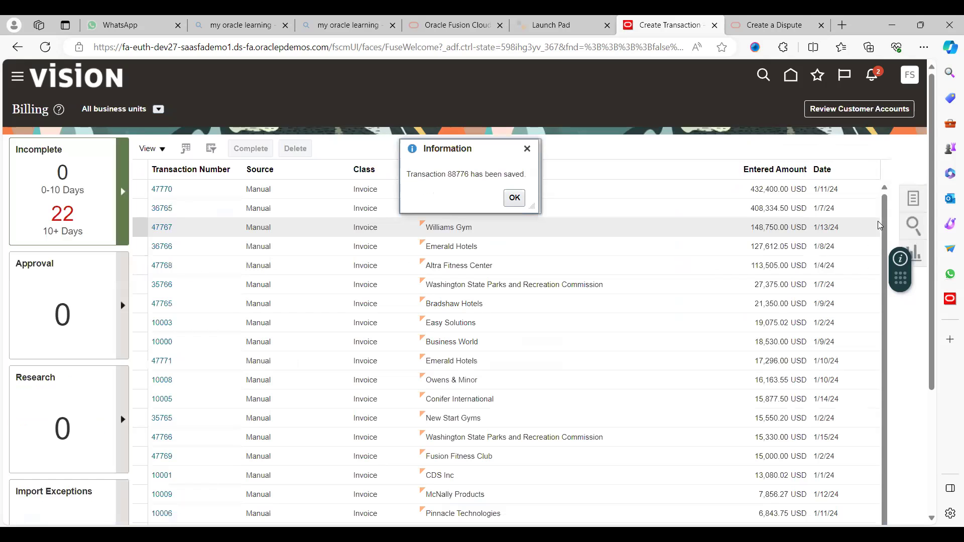
pyautogui.click(514, 197)
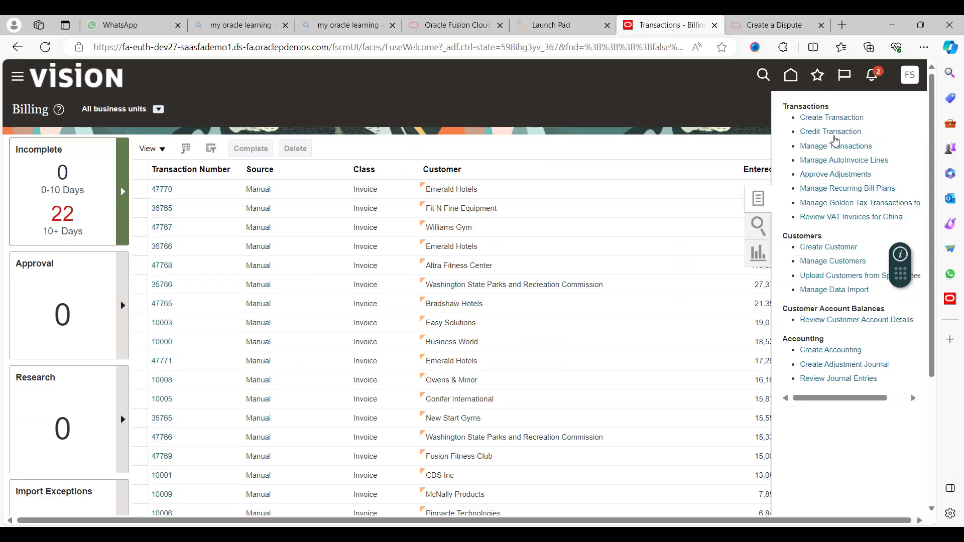
# - Search Manage Transactions for 88776 and reopen the invoice
pyautogui.click(833, 146)
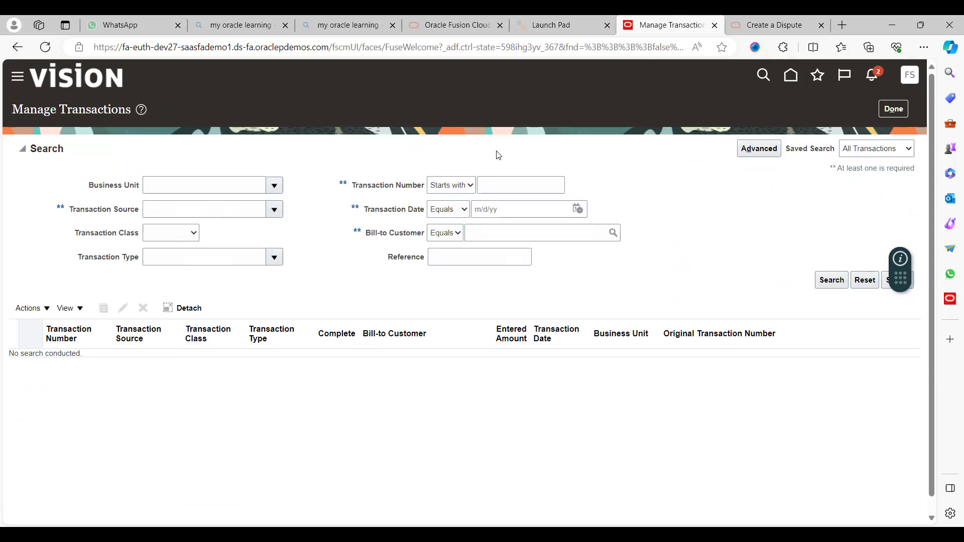
pyautogui.moveTo(497, 153); pyautogui.dragTo(505, 186)
pyautogui.click(506, 187)
pyautogui.write('88776')
pyautogui.click(829, 279)
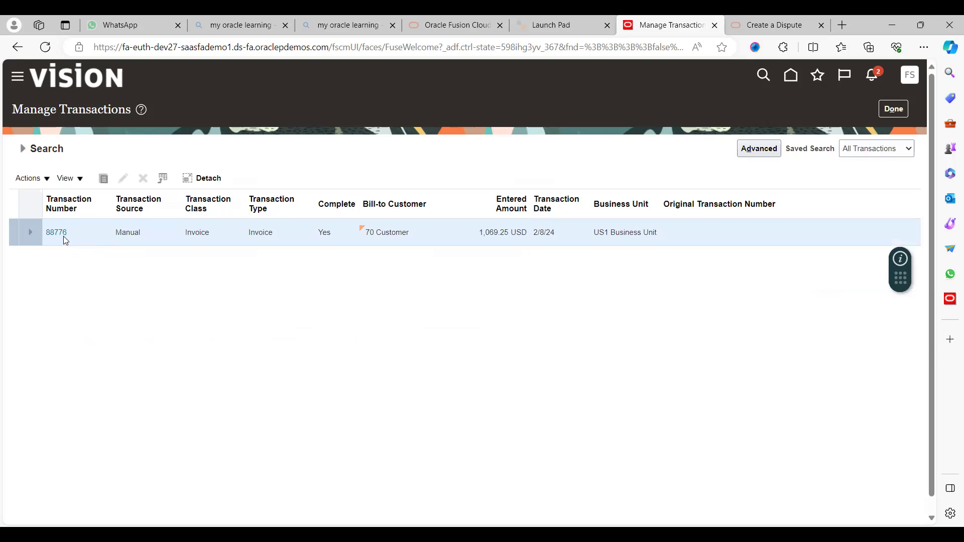
pyautogui.click(57, 233)
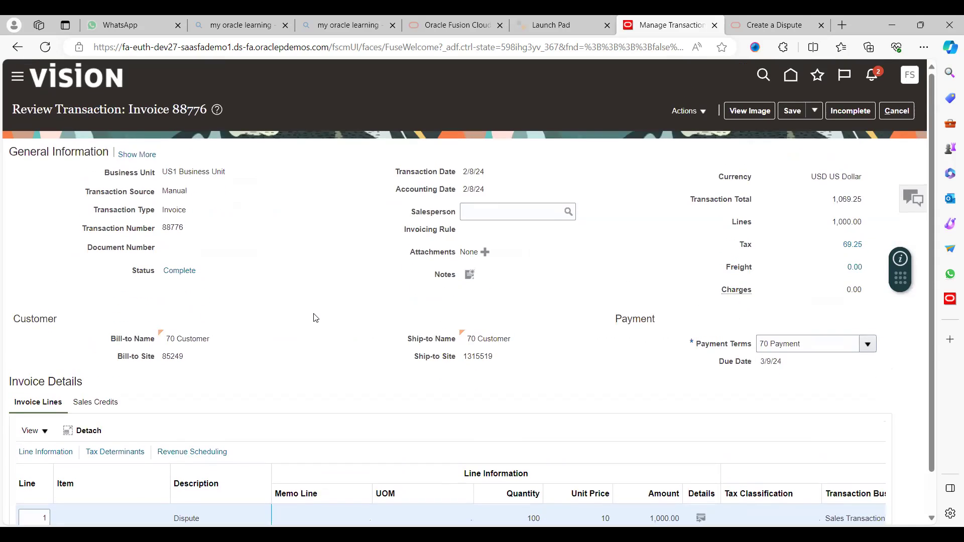
pyautogui.click(702, 113)
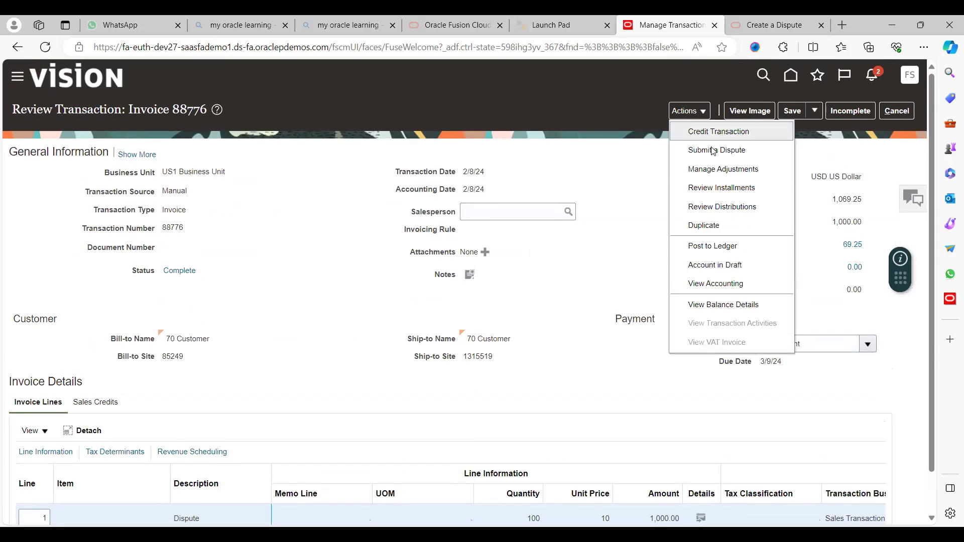
# - Start a dispute on invoice 88776 with reason Discount and disputed quantity 50
pyautogui.click(730, 155)
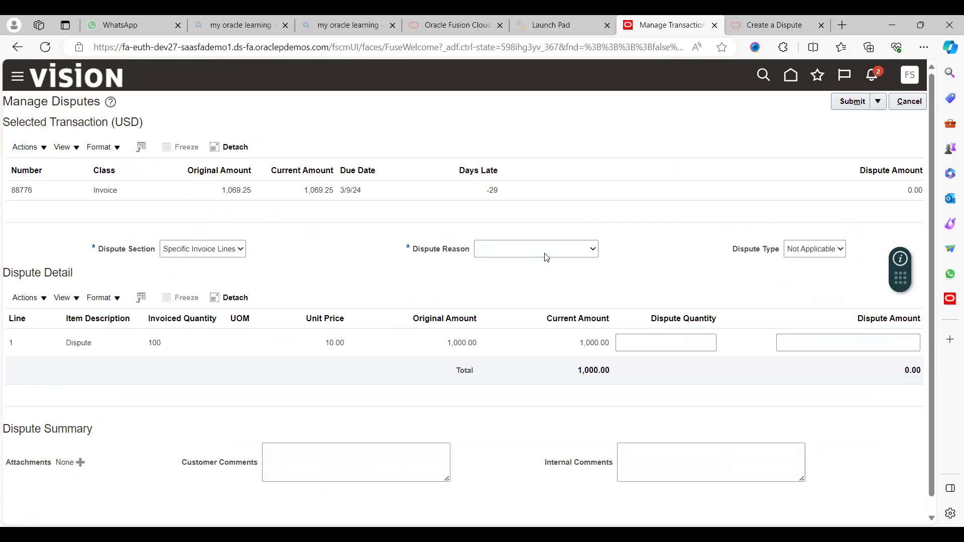
pyautogui.click(616, 282)
pyautogui.click(686, 341)
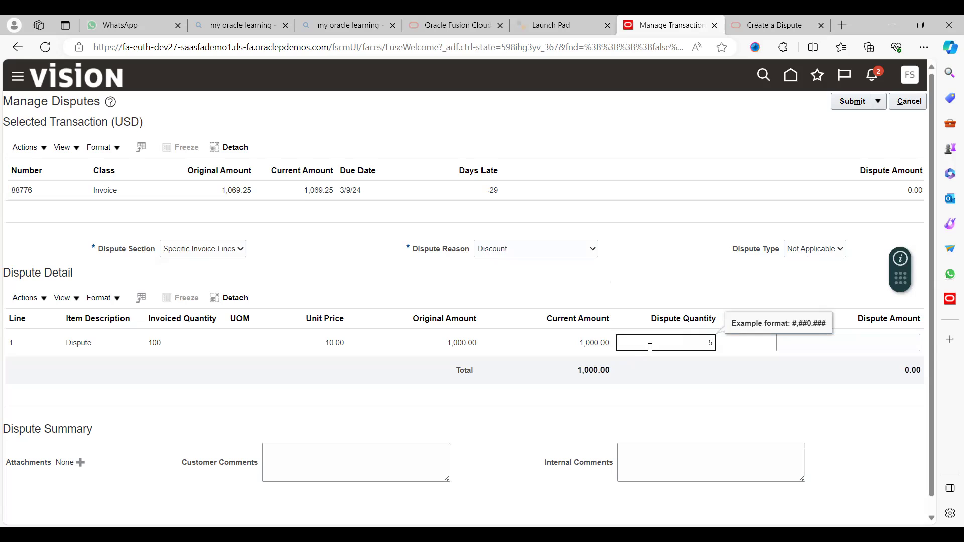
pyautogui.write('0')
pyautogui.press('Tab')
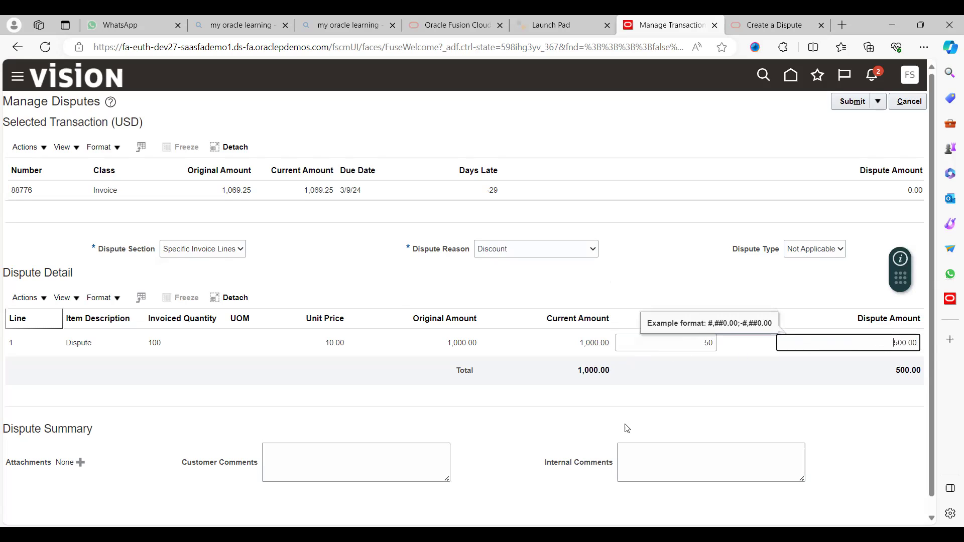
# - Enter 'Testing' as customer and internal comments and submit the dispute
pyautogui.click(358, 463)
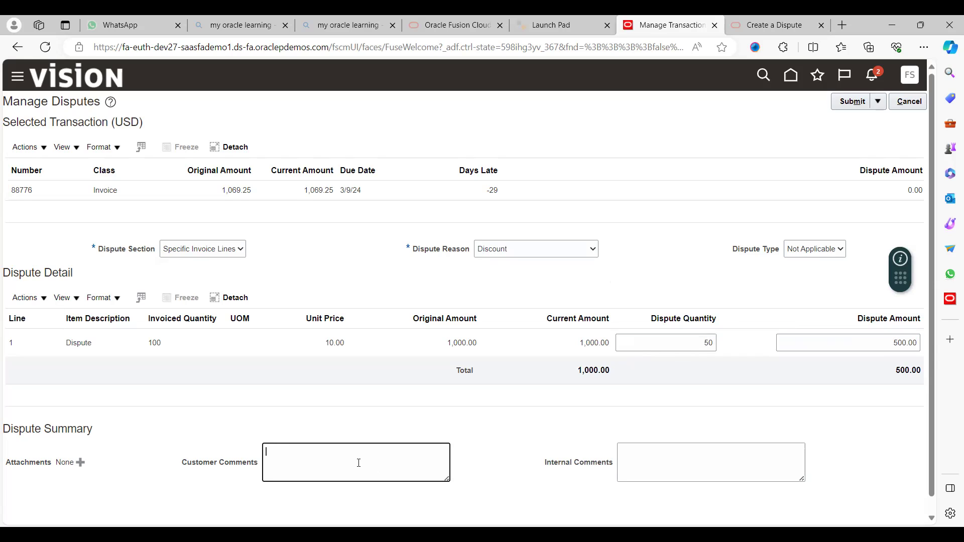
pyautogui.write('Testing')
pyautogui.press('Tab')
pyautogui.write('Testing')
pyautogui.press('Tab')
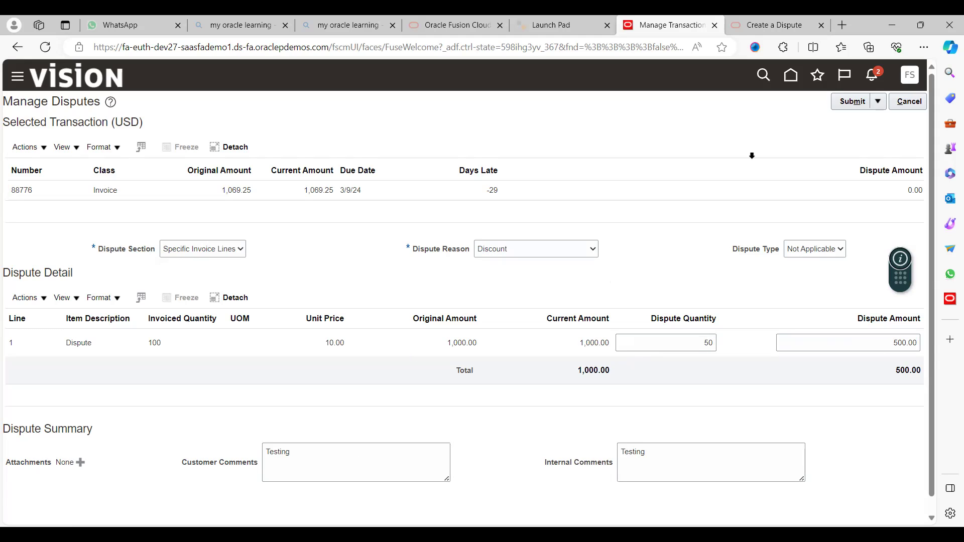
pyautogui.click(878, 101)
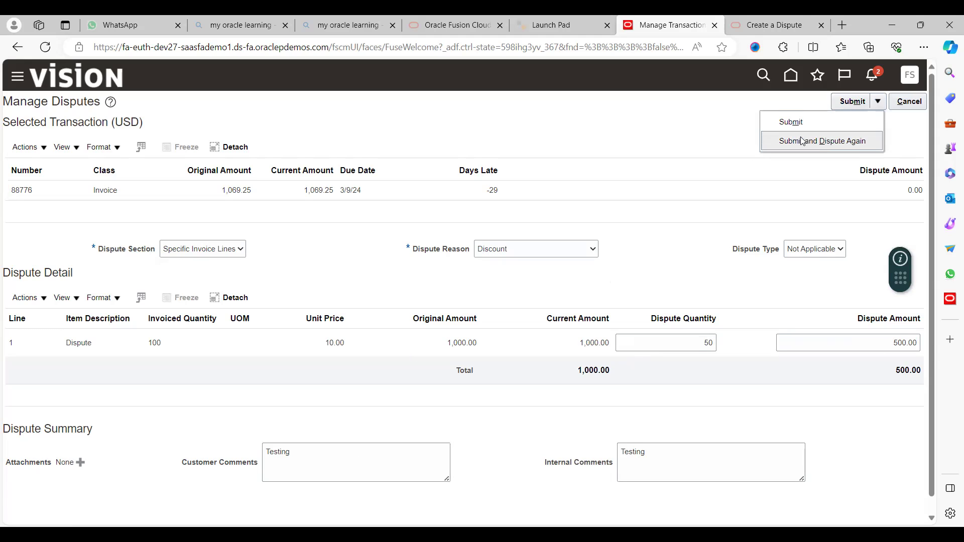
pyautogui.click(791, 122)
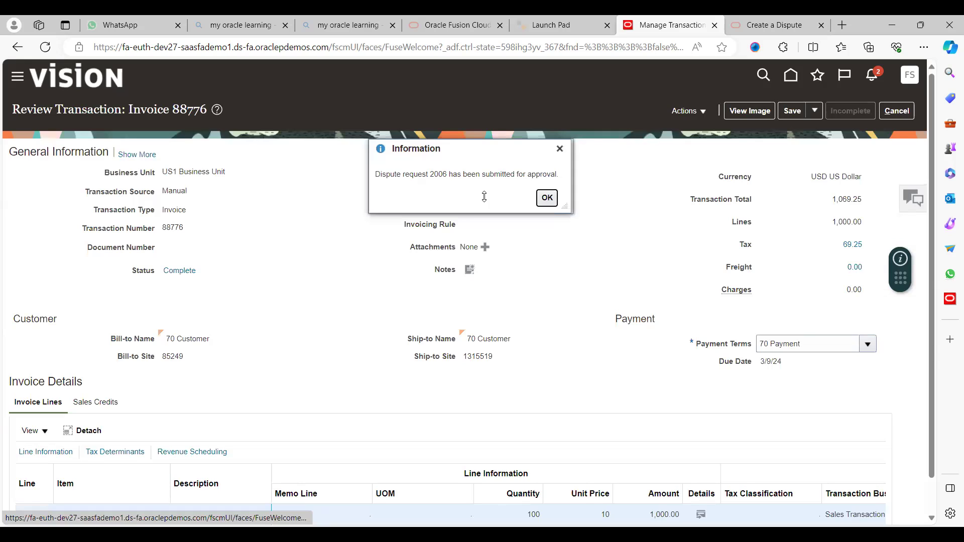
# - Acknowledge dispute request 2006, save and close invoice 88776, return to Billing, and check notifications
pyautogui.doubleClick(439, 174)
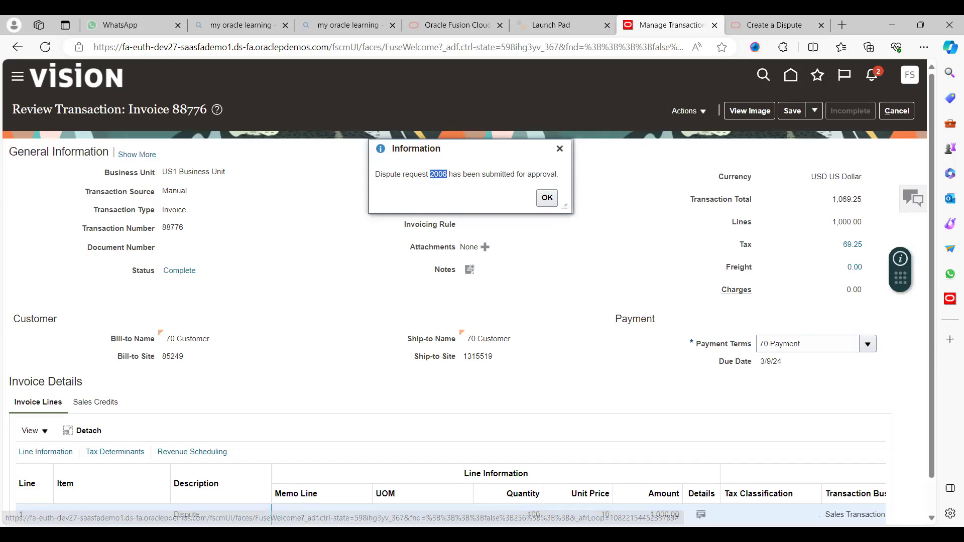
pyautogui.click(547, 198)
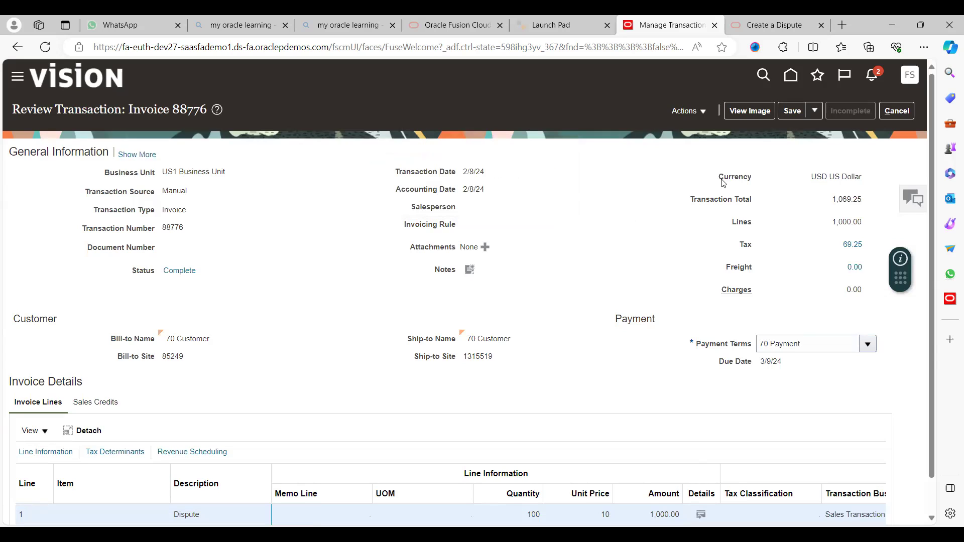
pyautogui.click(815, 111)
pyautogui.click(824, 132)
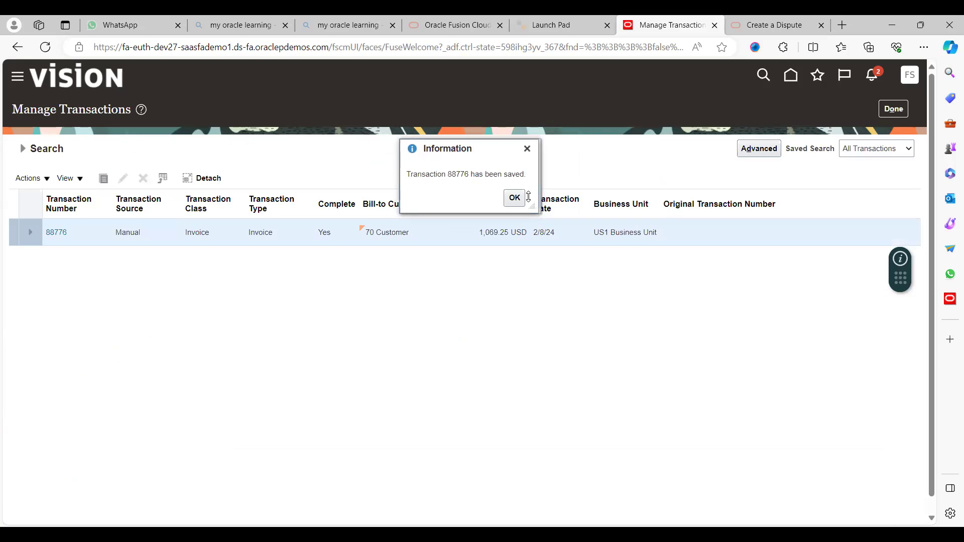
pyautogui.click(514, 198)
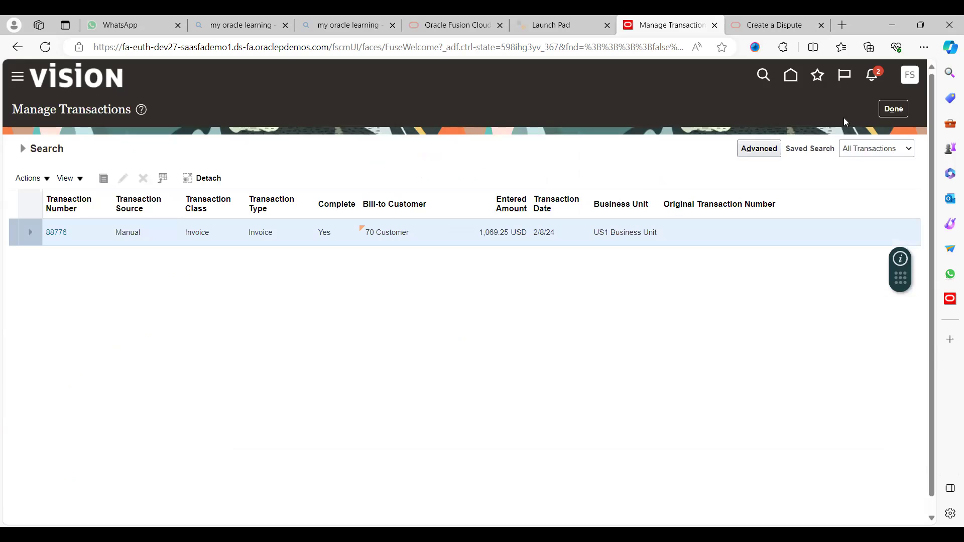
pyautogui.click(895, 111)
pyautogui.click(873, 74)
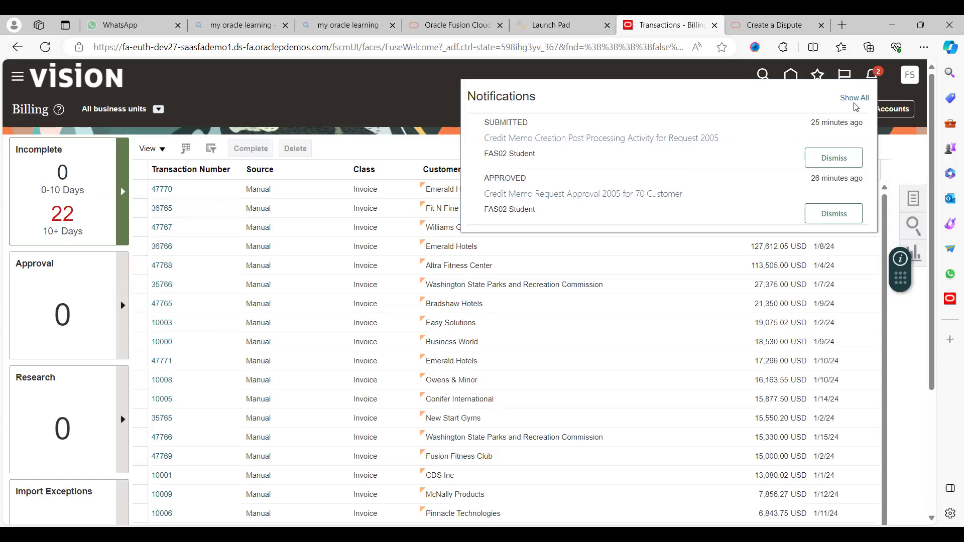
# - Reload the full Notifications list until Credit Memo Request Approval 2006 shows in progress
pyautogui.click(854, 98)
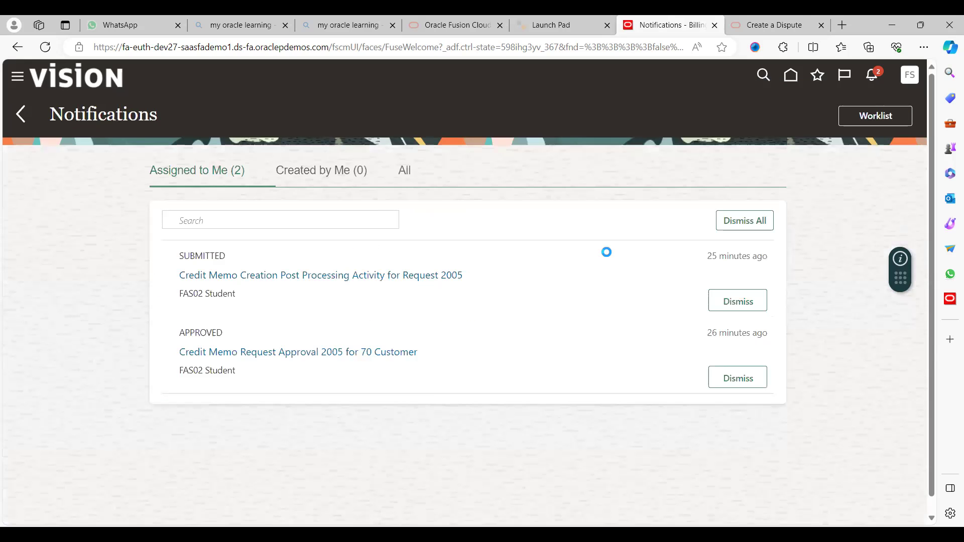
pyautogui.click(339, 179)
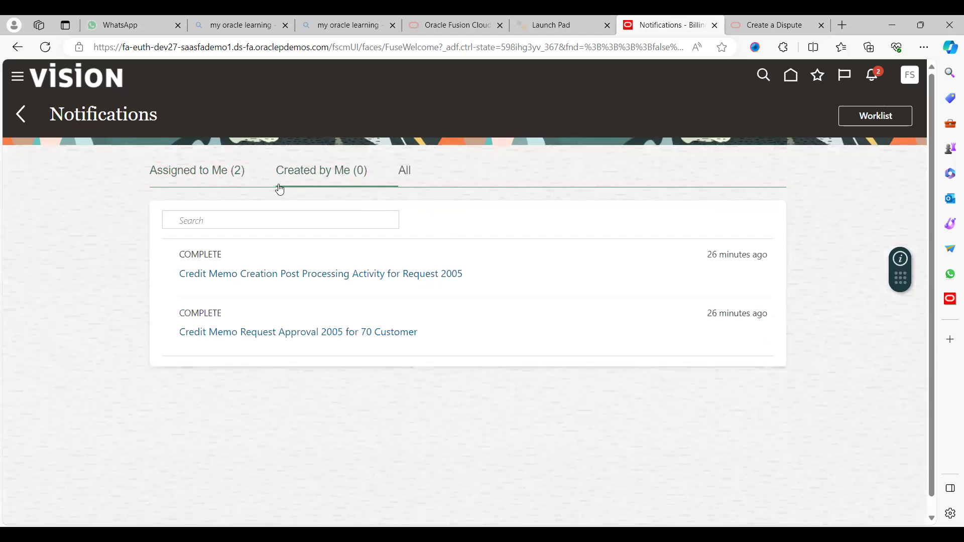
pyautogui.click(45, 47)
pyautogui.click(45, 47)
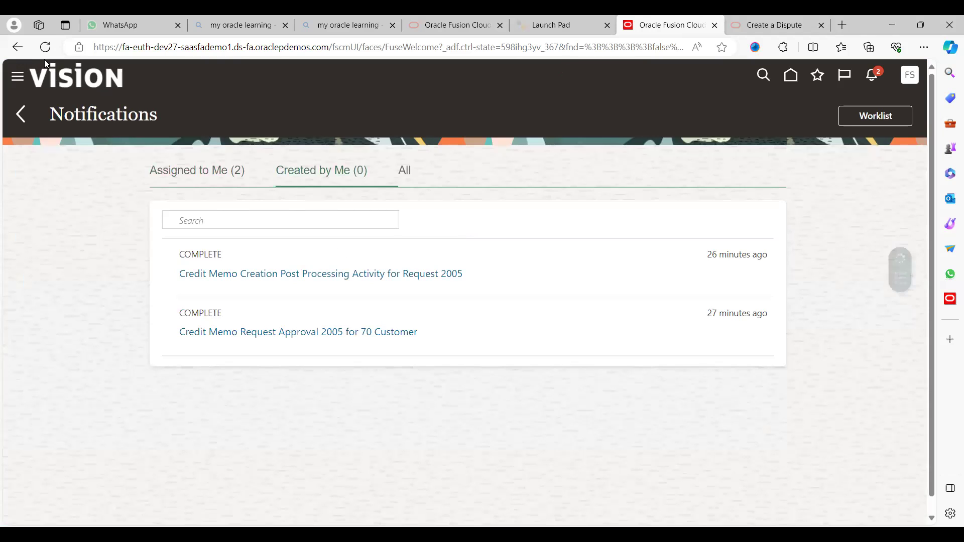
pyautogui.click(45, 47)
pyautogui.click(46, 50)
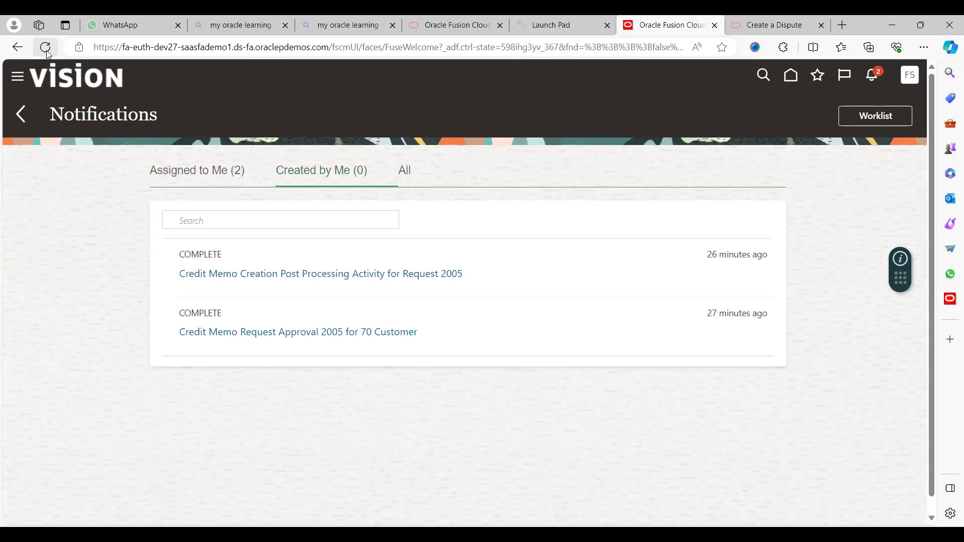
pyautogui.click(46, 50)
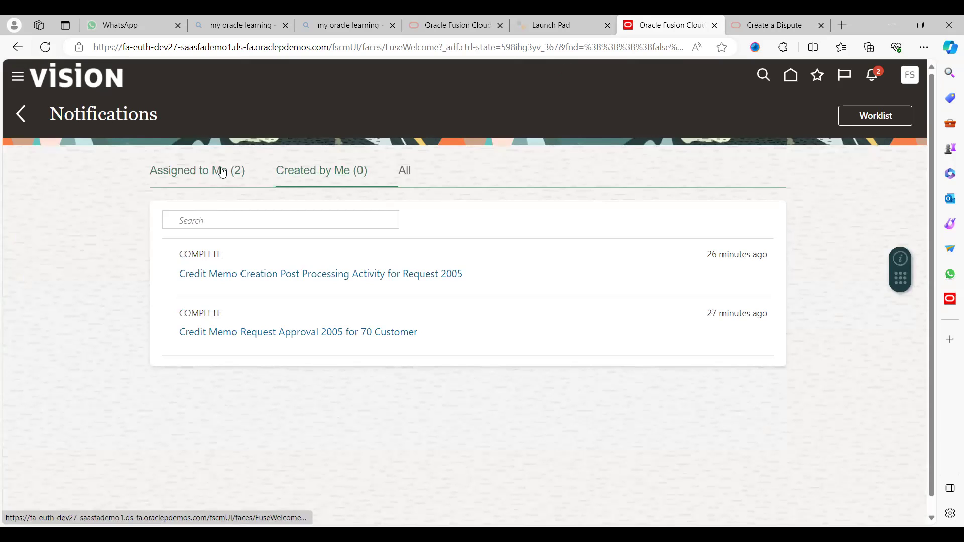
pyautogui.click(241, 176)
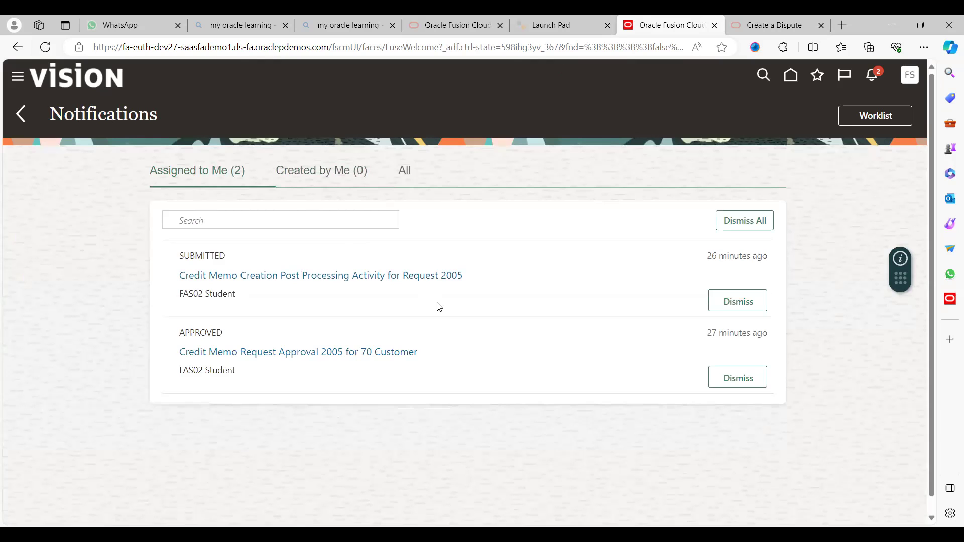
pyautogui.click(328, 173)
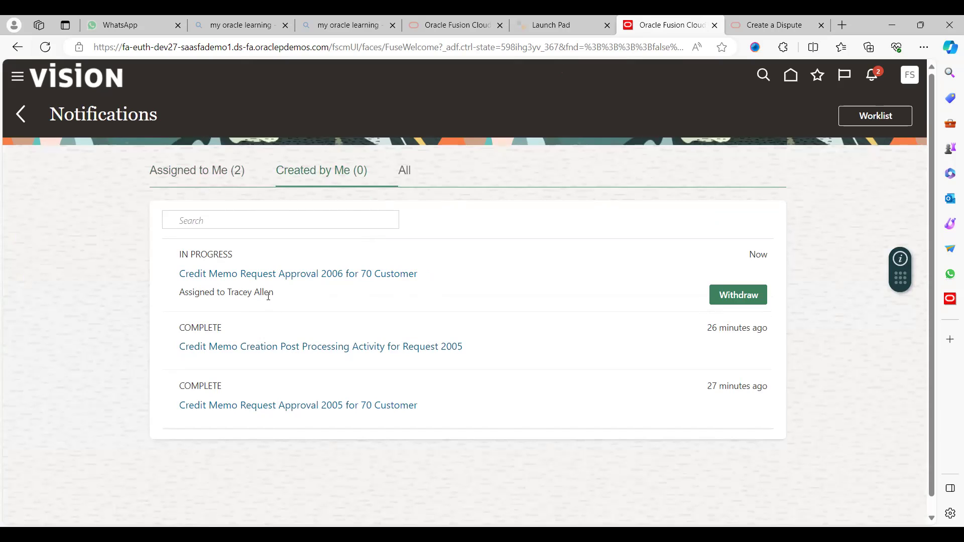
# - Sign out and sign back in with the approver's saved account
pyautogui.click(883, 119)
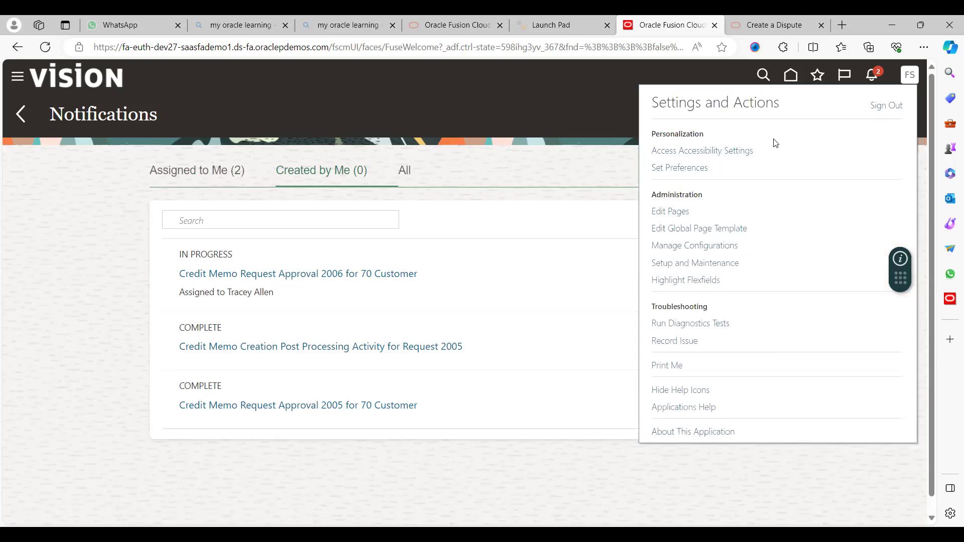
pyautogui.click(886, 105)
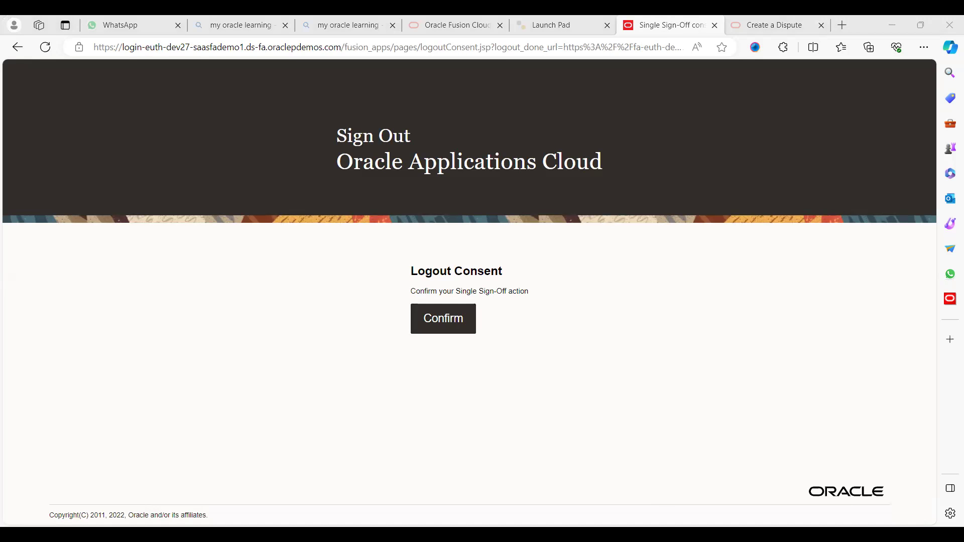
pyautogui.click(447, 319)
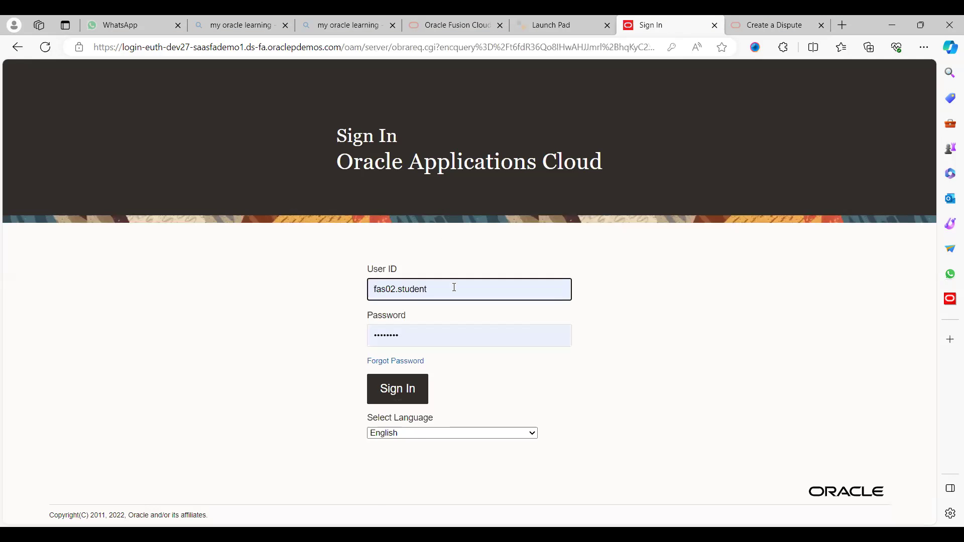
pyautogui.click(454, 289)
pyautogui.hotkey('ctrl', 'a')
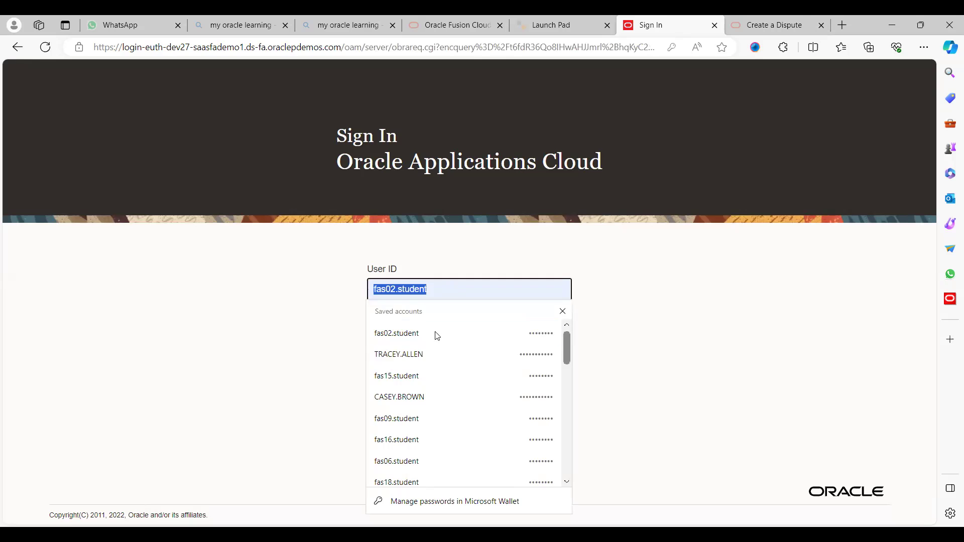
pyautogui.click(408, 354)
pyautogui.click(395, 385)
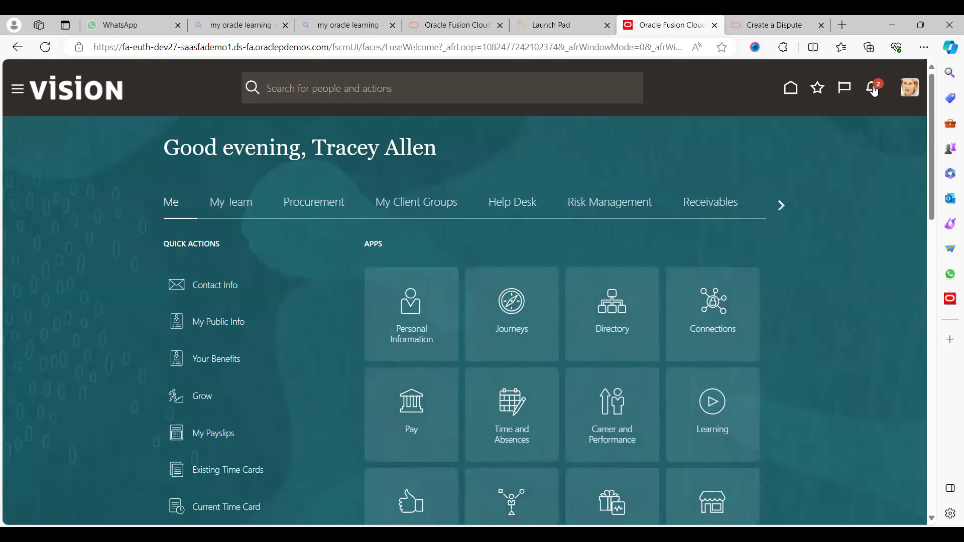
# - Review the approver's action-required Credit Memo Request Approval 2006 notification for 70 Customer
pyautogui.click(874, 91)
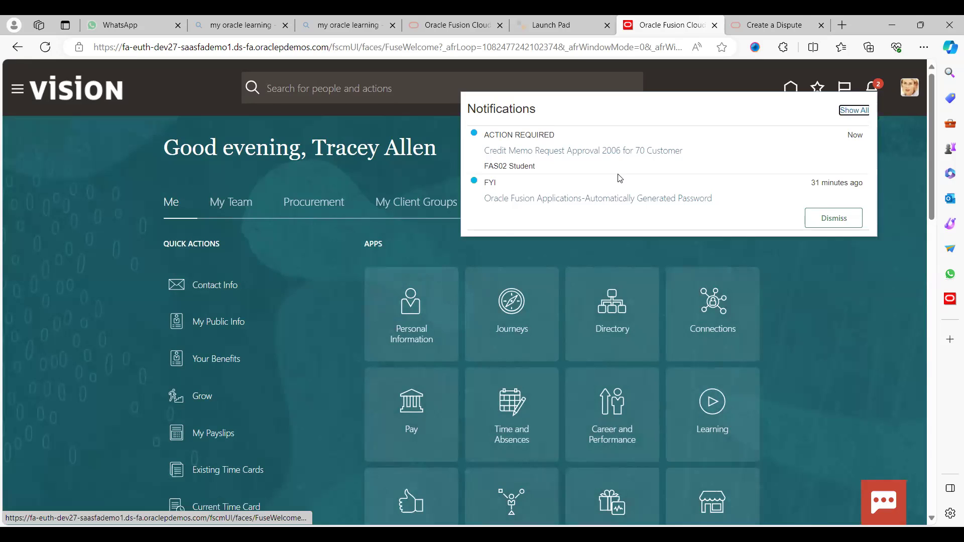
pyautogui.click(593, 152)
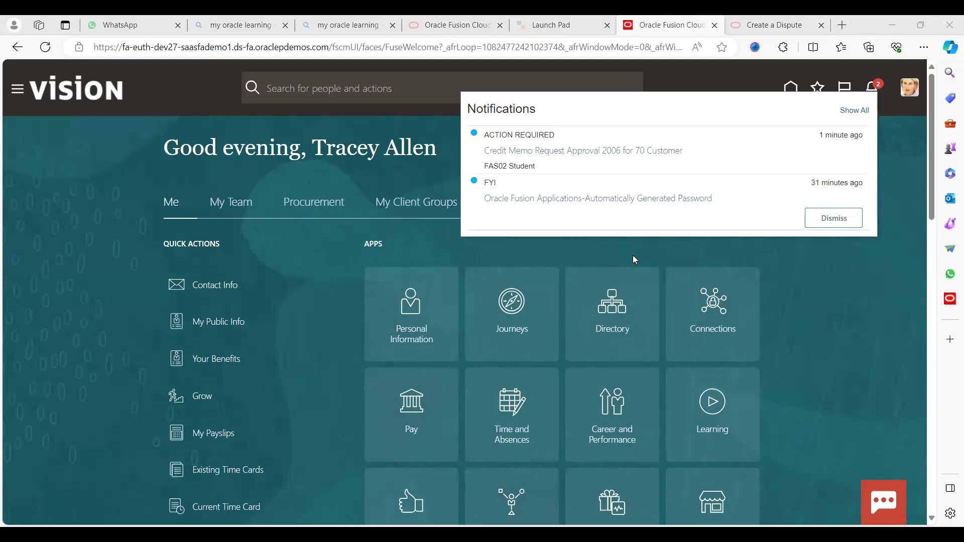
pyautogui.click(908, 103)
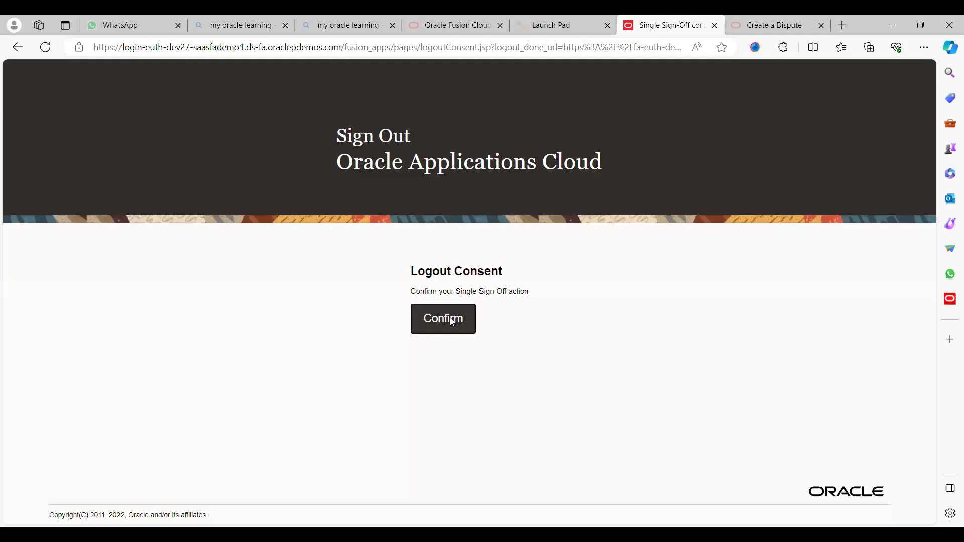
# - Confirm the sign-out and sign back in with the original user's saved account
pyautogui.click(450, 317)
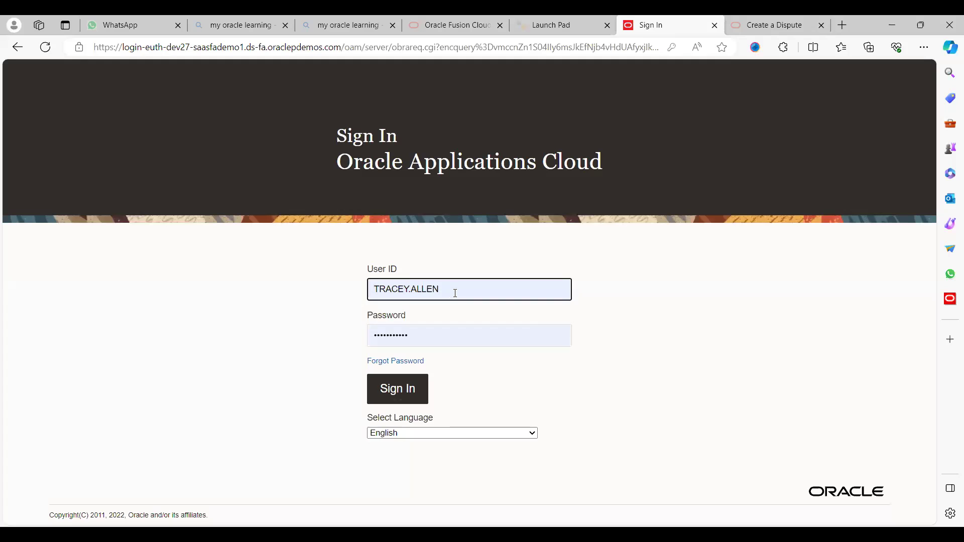
pyautogui.click(454, 293)
pyautogui.click(420, 358)
pyautogui.click(397, 393)
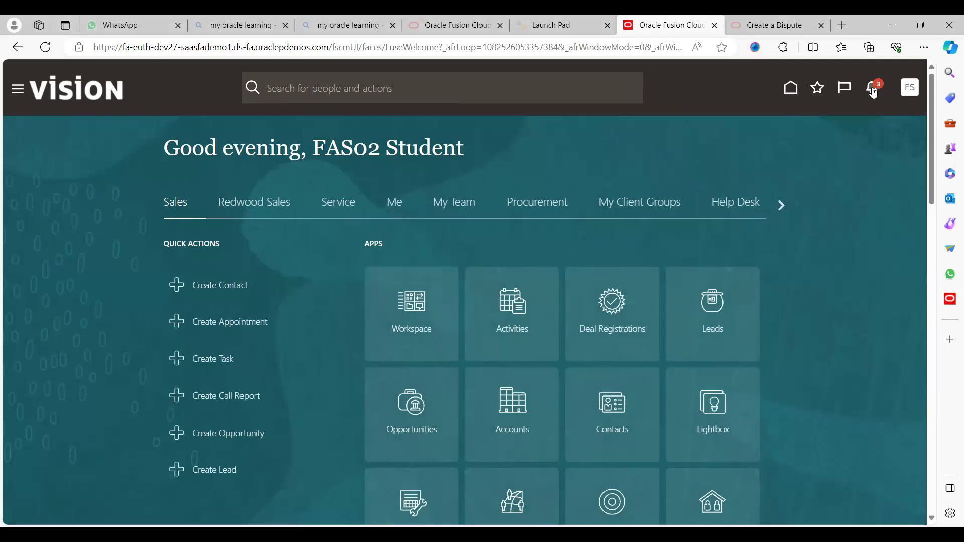
# - Verify request 2006 shows Approved in notifications, then go to the Receivables work area
pyautogui.click(874, 90)
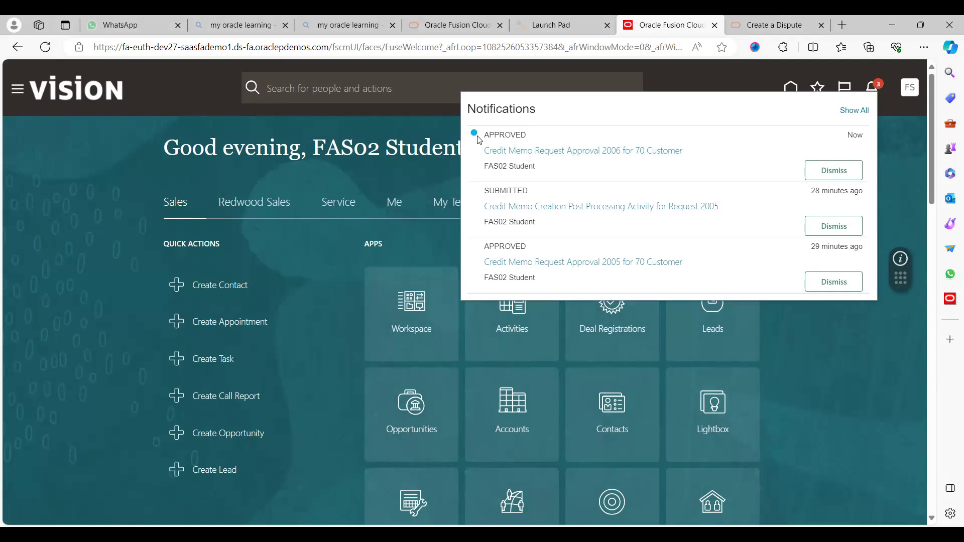
pyautogui.click(892, 166)
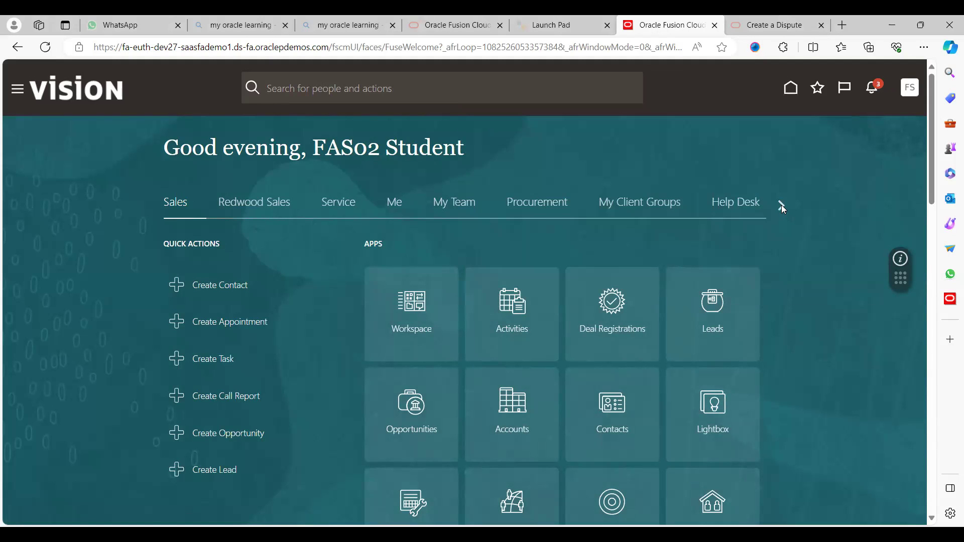
pyautogui.click(781, 205)
pyautogui.click(781, 205)
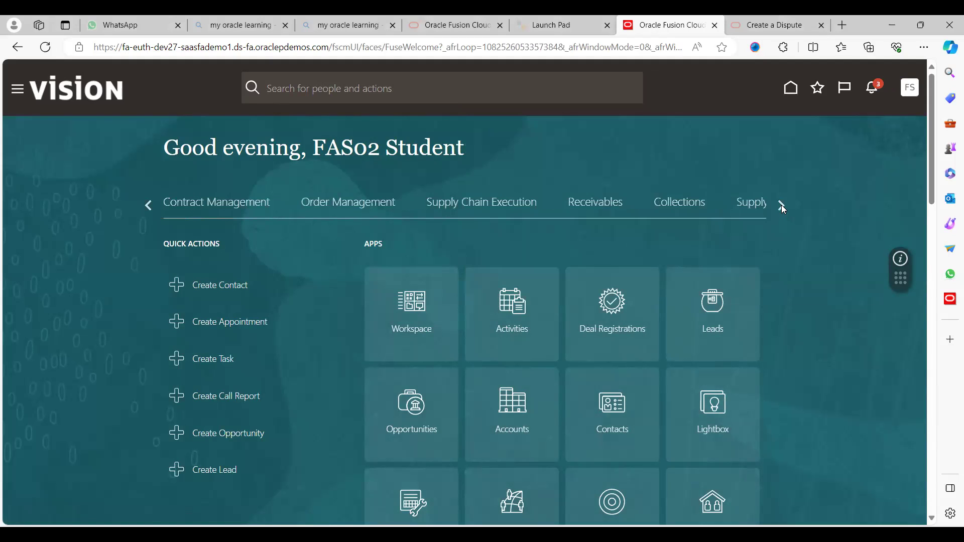
pyautogui.click(593, 209)
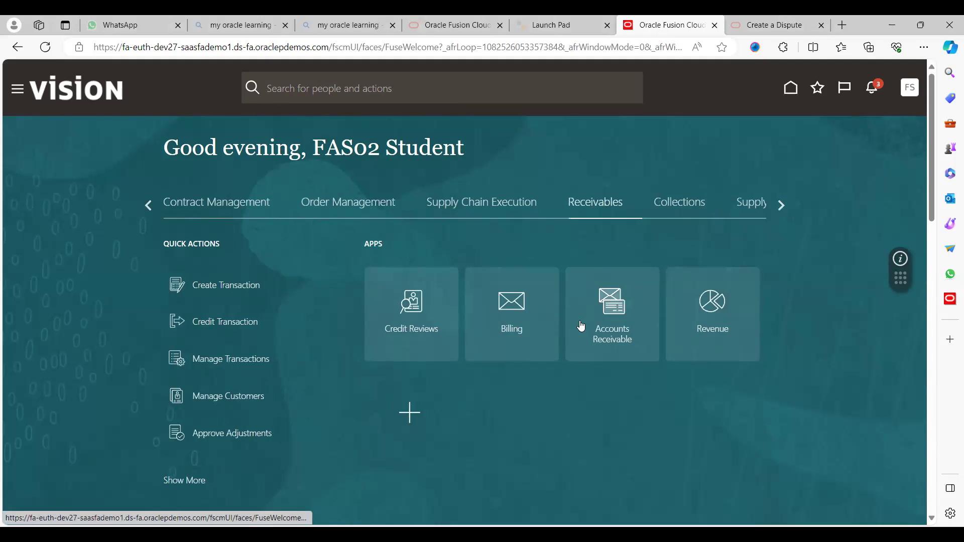
# - Go to Billing's Manage Transactions and set the transaction date to 2/8/24
pyautogui.click(518, 318)
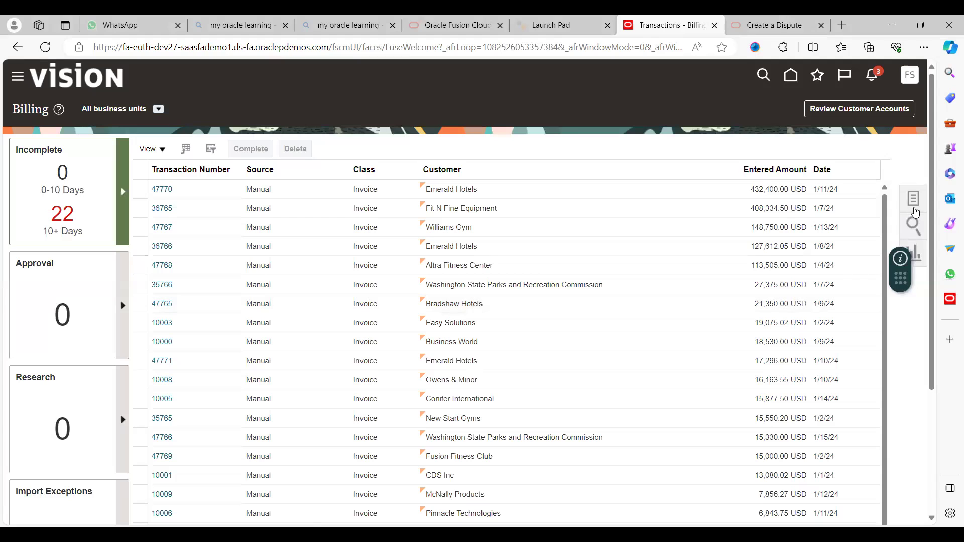
pyautogui.click(915, 206)
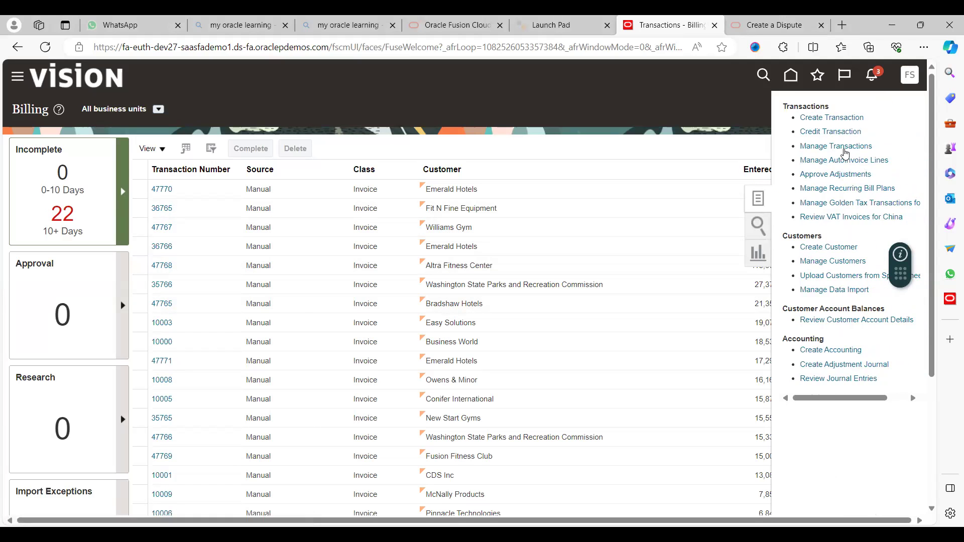
pyautogui.click(847, 148)
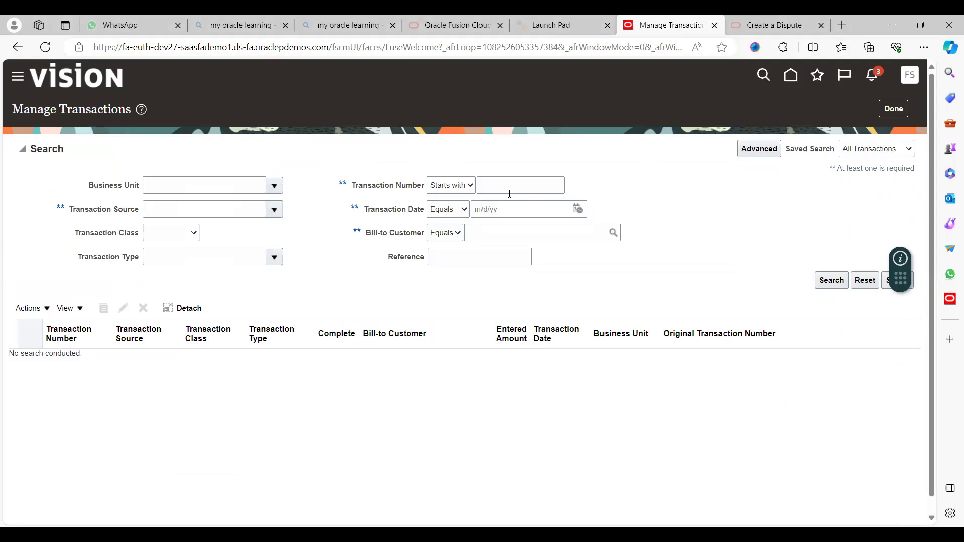
pyautogui.click(578, 208)
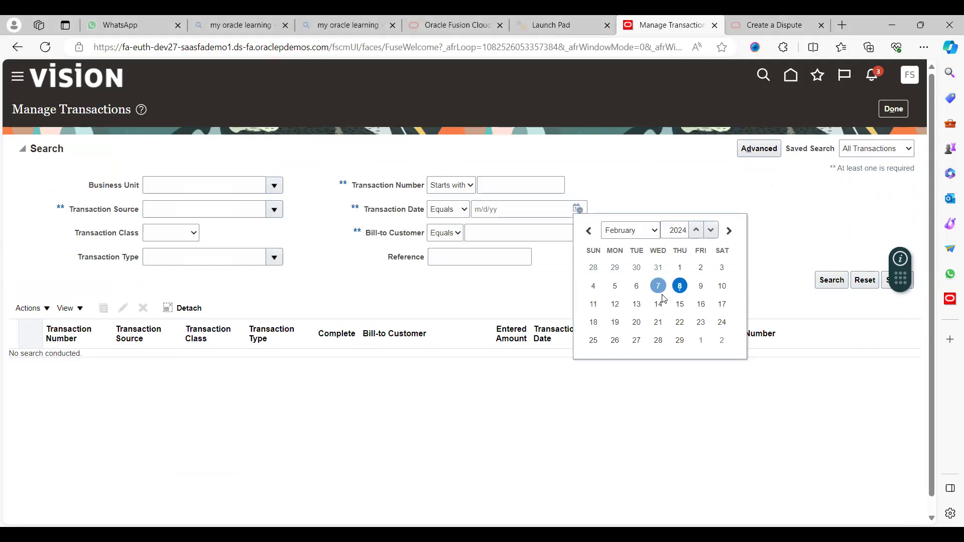
pyautogui.click(679, 286)
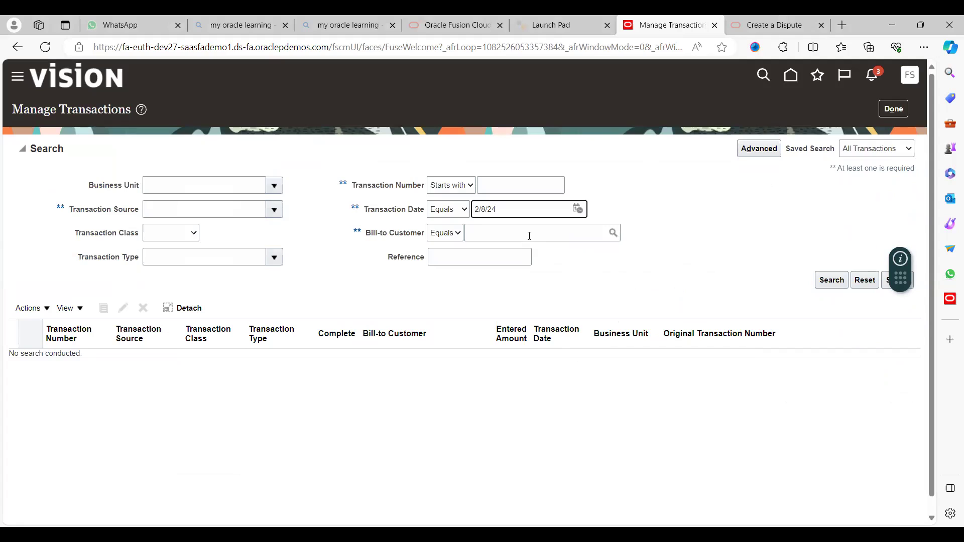
# - Choose 70 Customer as bill-to customer and search the transactions
pyautogui.click(529, 236)
pyautogui.write('70c')
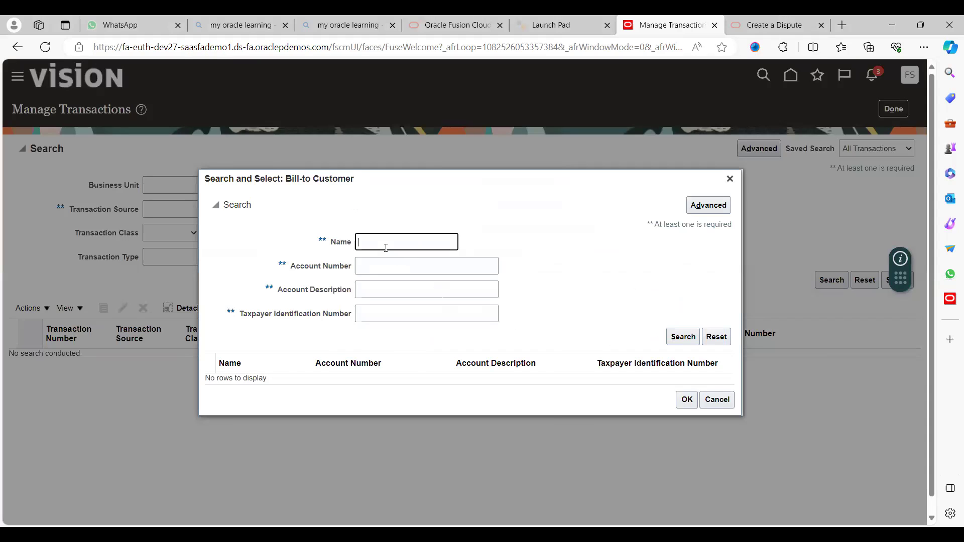
pyautogui.click(386, 243)
pyautogui.press('Escape')
pyautogui.write('70 c')
pyautogui.press('Escape')
pyautogui.press('Tab')
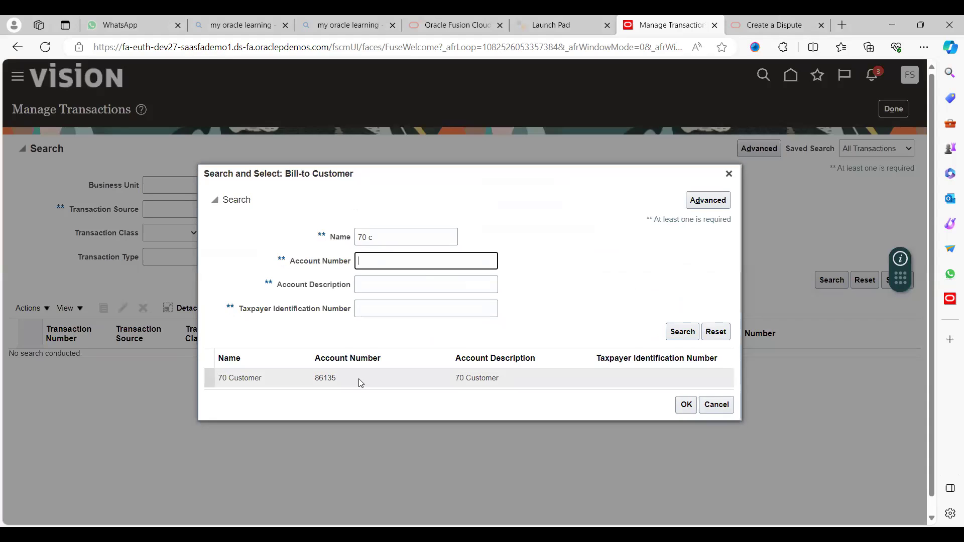
pyautogui.click(359, 383)
pyautogui.click(685, 410)
pyautogui.click(833, 281)
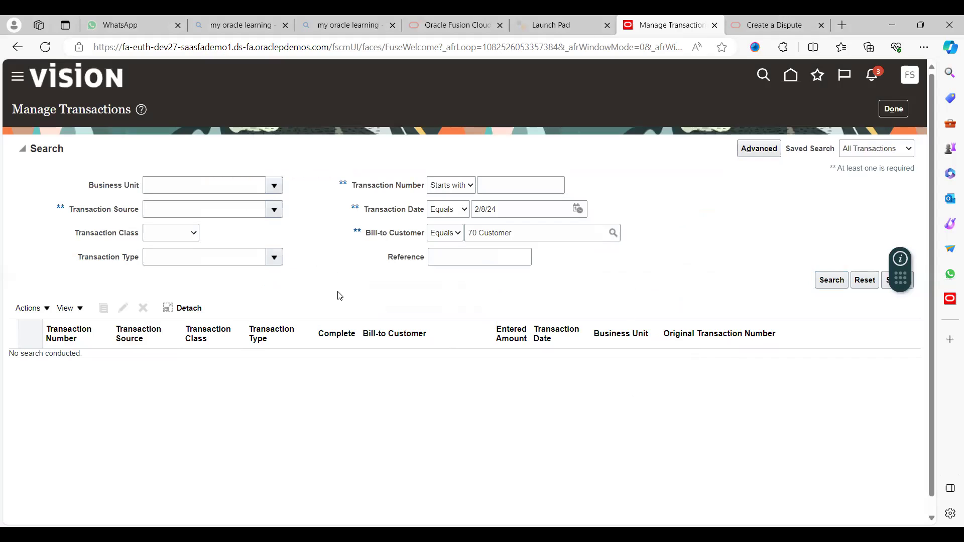
pyautogui.click(831, 281)
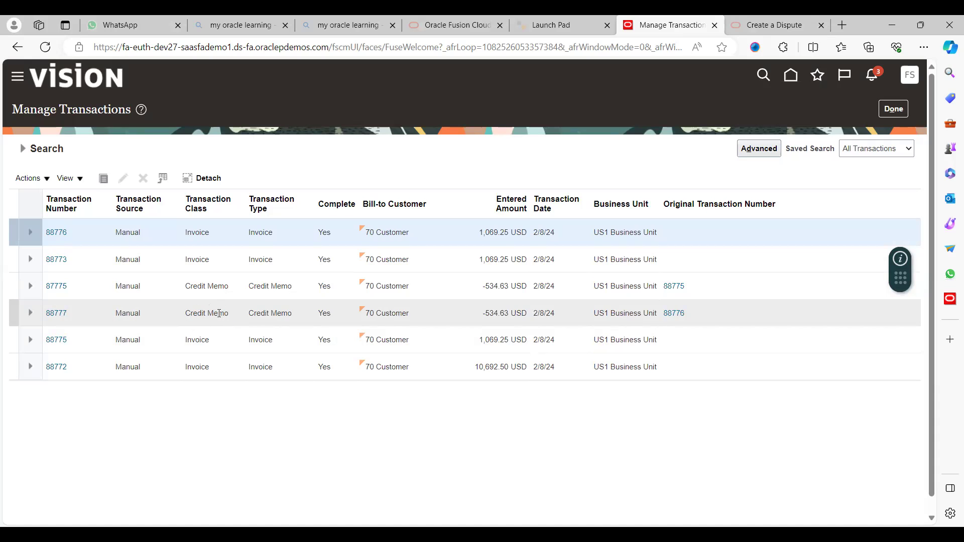
# - Open credit memo 88777 and the details of line 1 (Dispute, -50 at 10)
pyautogui.click(57, 313)
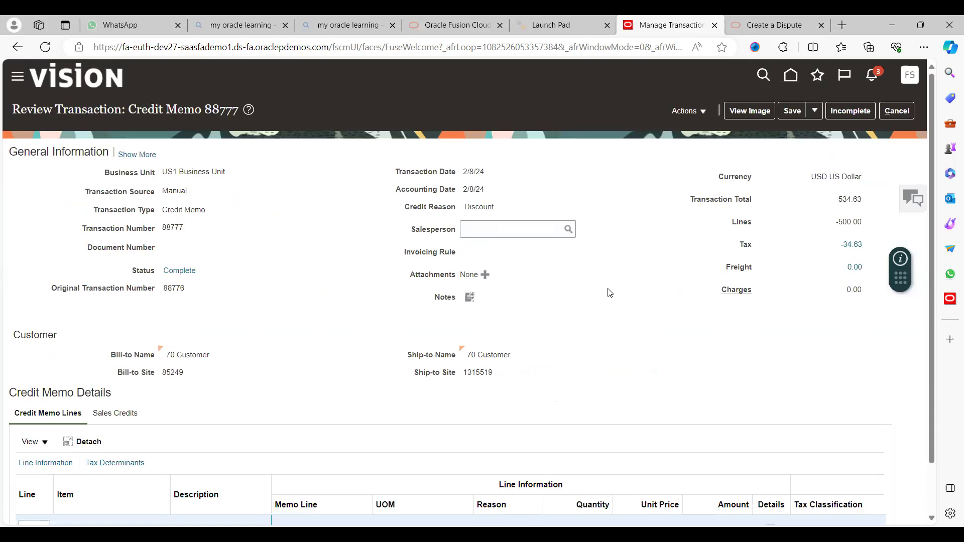
pyautogui.scroll(-1, 609, 293)
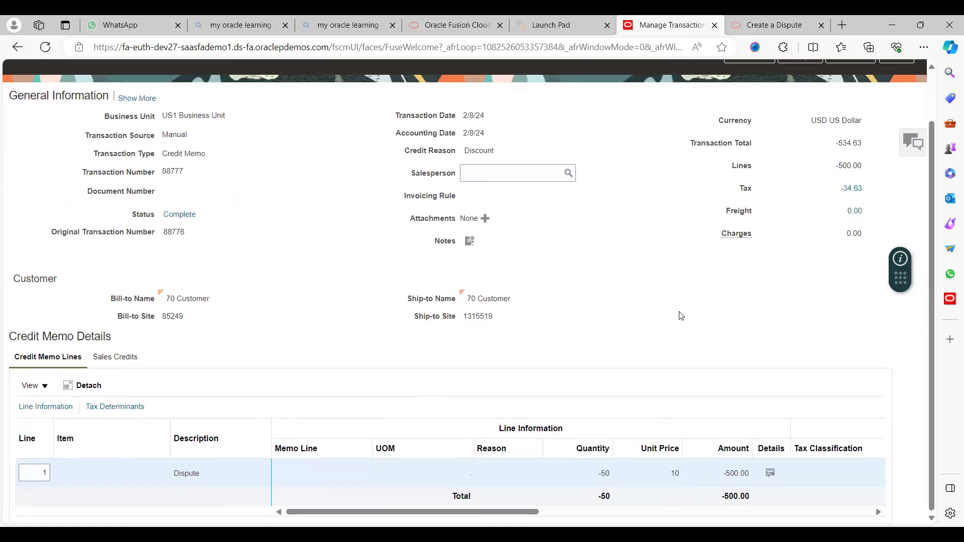
pyautogui.scroll(1, 764, 343)
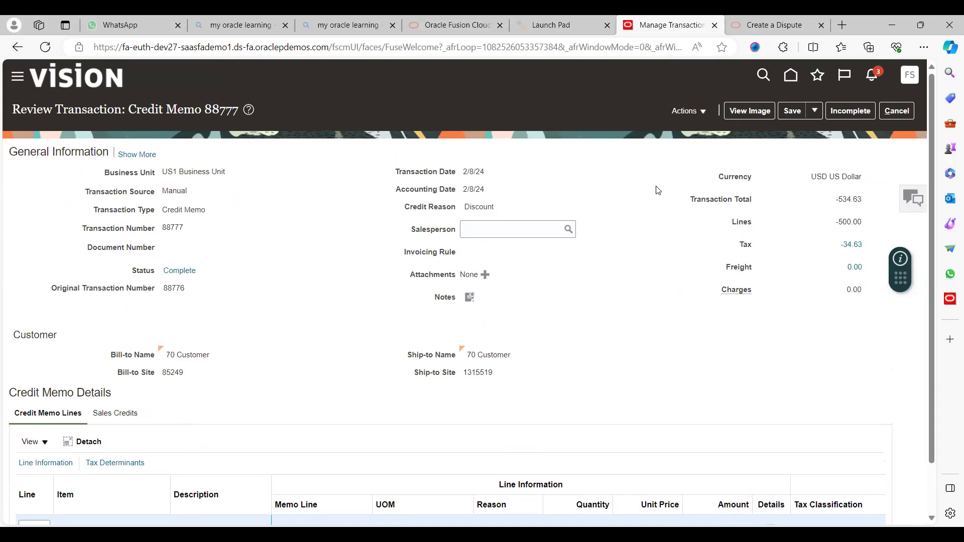
pyautogui.click(703, 114)
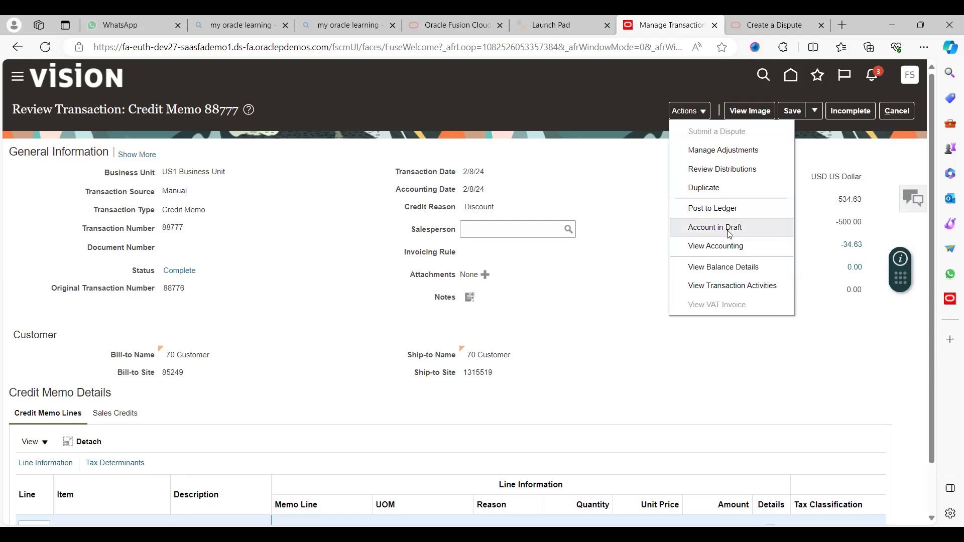
pyautogui.click(650, 304)
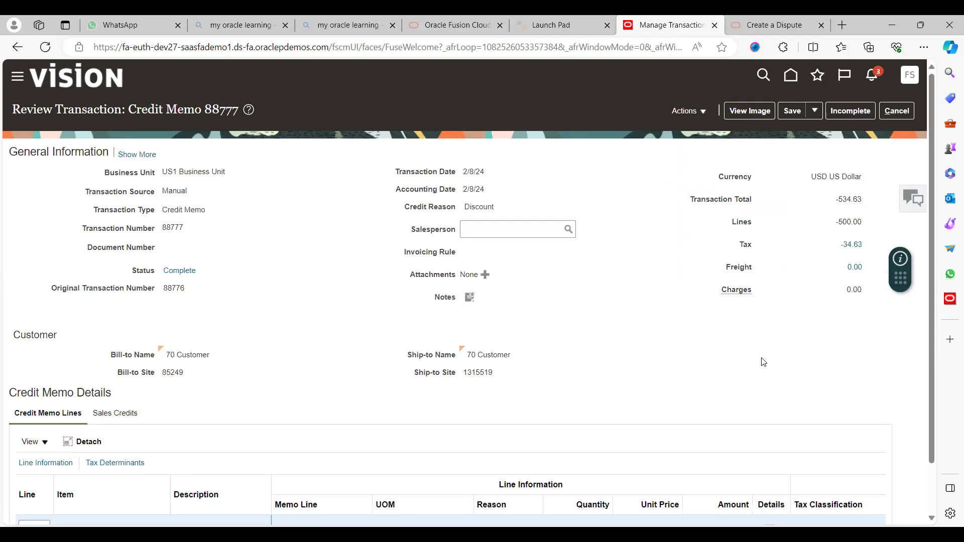
pyautogui.scroll(-2, 764, 361)
pyautogui.scroll(2, 763, 361)
pyautogui.scroll(-2, 764, 362)
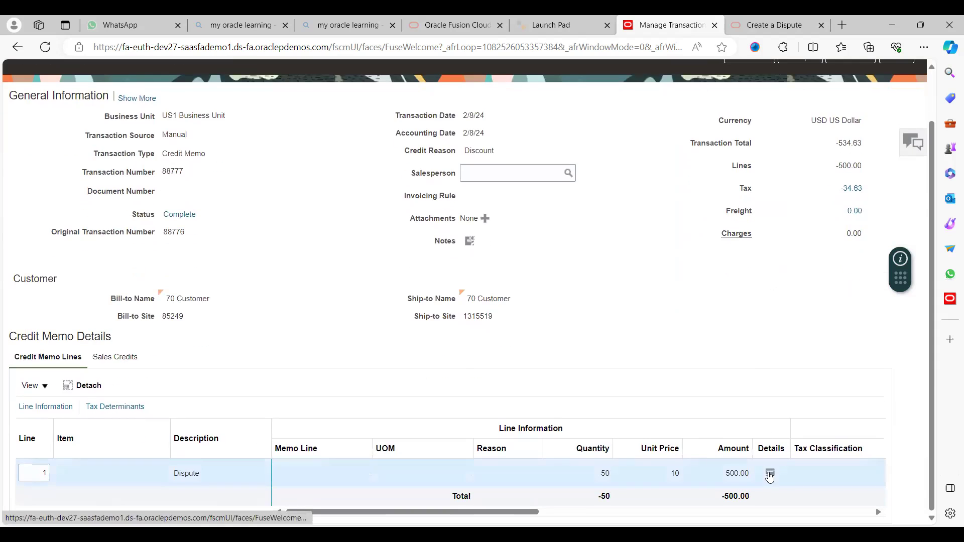
pyautogui.click(771, 472)
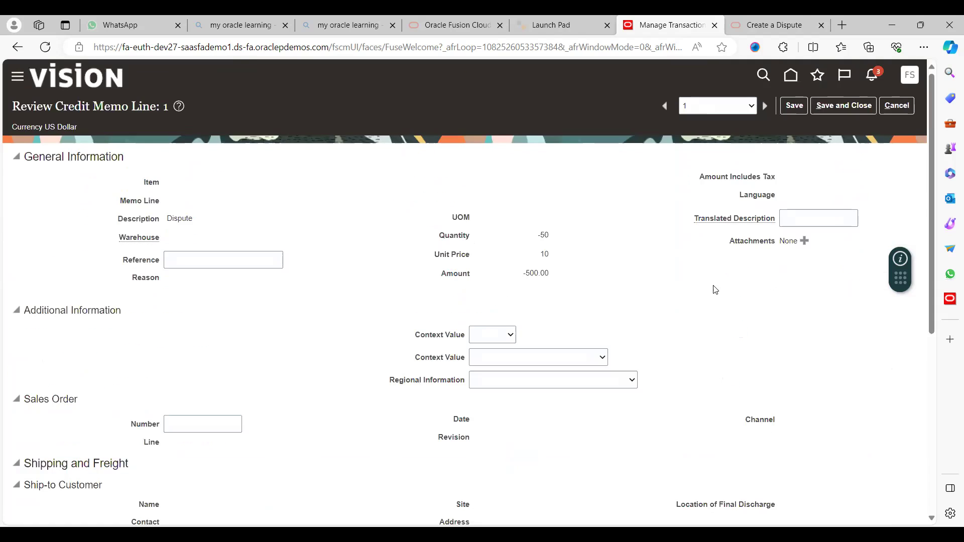
# - Set line 1's context to BFB LINE with value CM and save the line
pyautogui.click(494, 343)
pyautogui.click(500, 357)
pyautogui.write('CM')
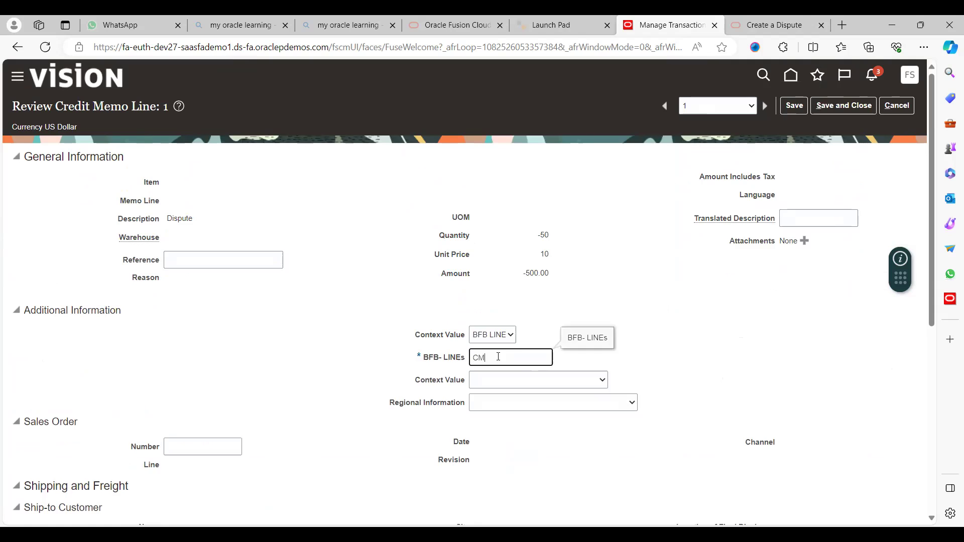
pyautogui.click(835, 107)
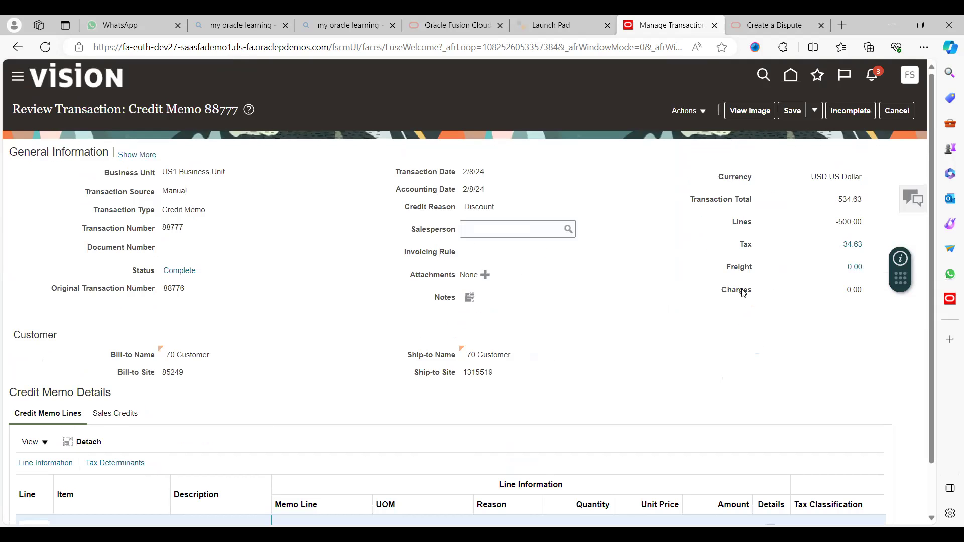
# - Set the header Miscellaneous context to 80 BFB DFF with BFB CM and save
pyautogui.click(135, 154)
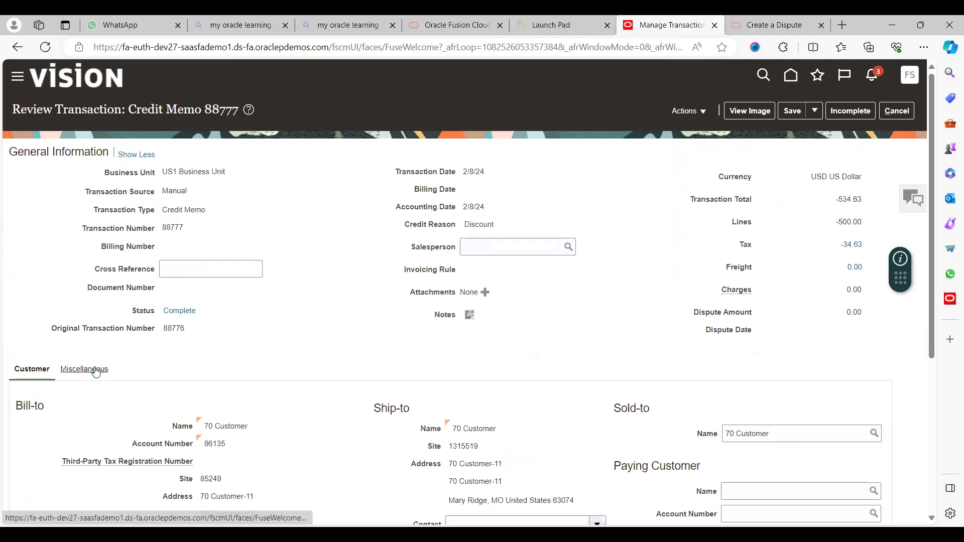
pyautogui.click(108, 368)
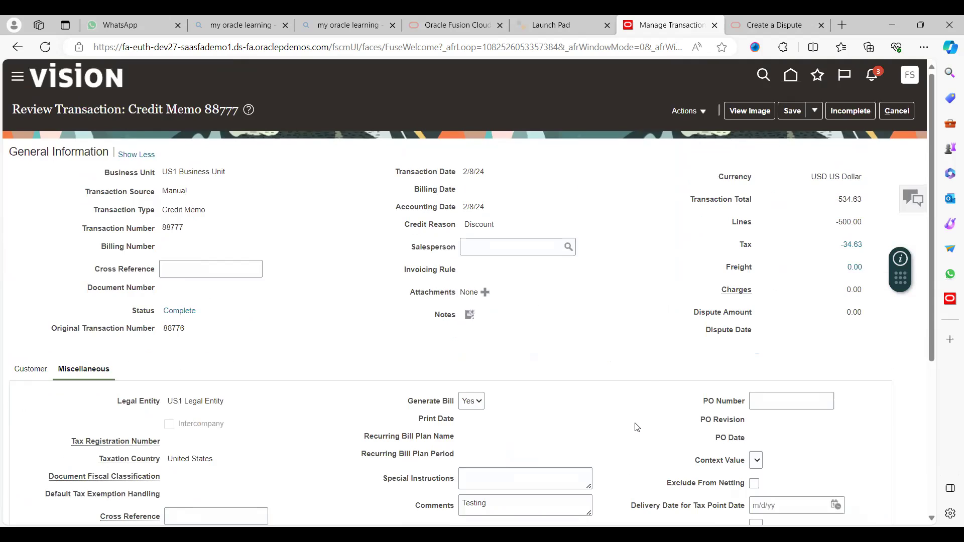
pyautogui.scroll(-5, 635, 424)
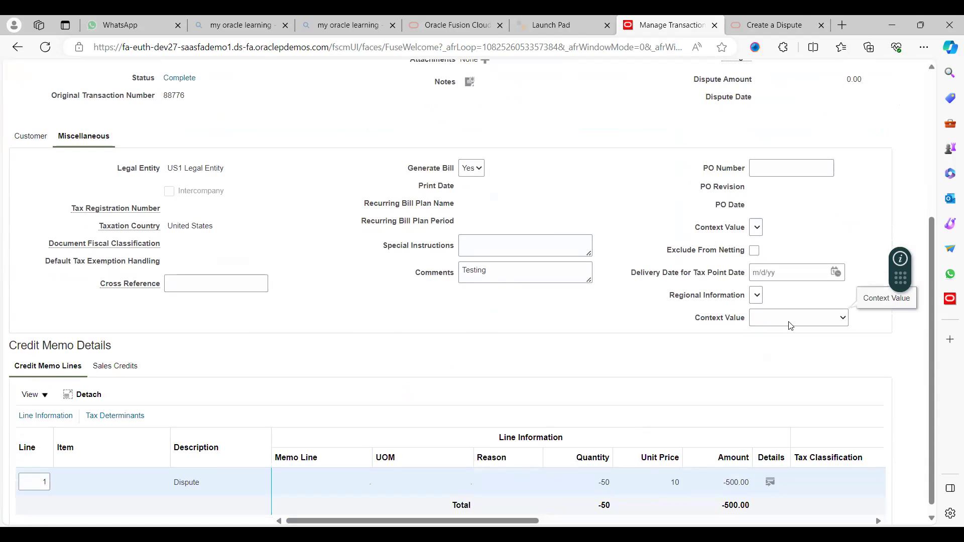
pyautogui.click(791, 326)
pyautogui.click(786, 339)
pyautogui.write('c')
pyautogui.scroll(4, 739, 174)
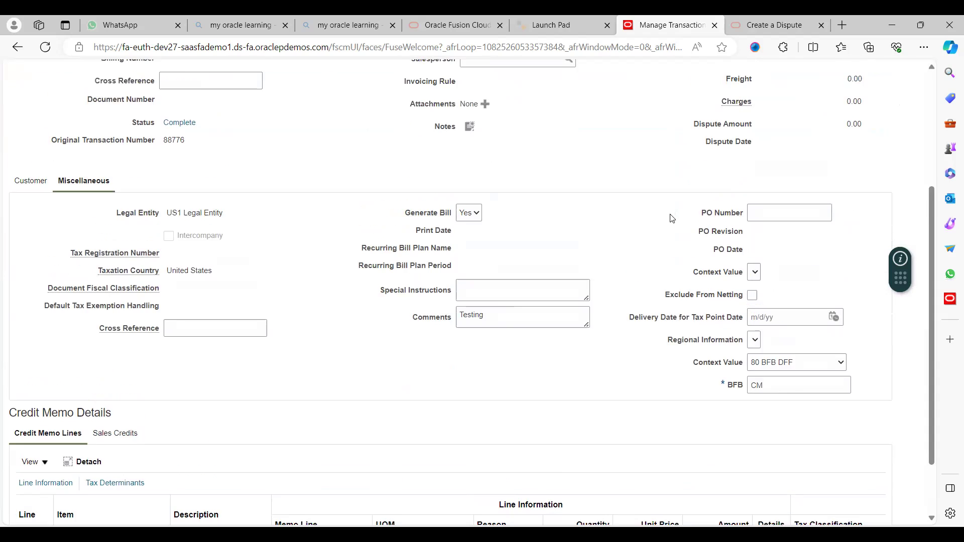
pyautogui.scroll(1, 739, 174)
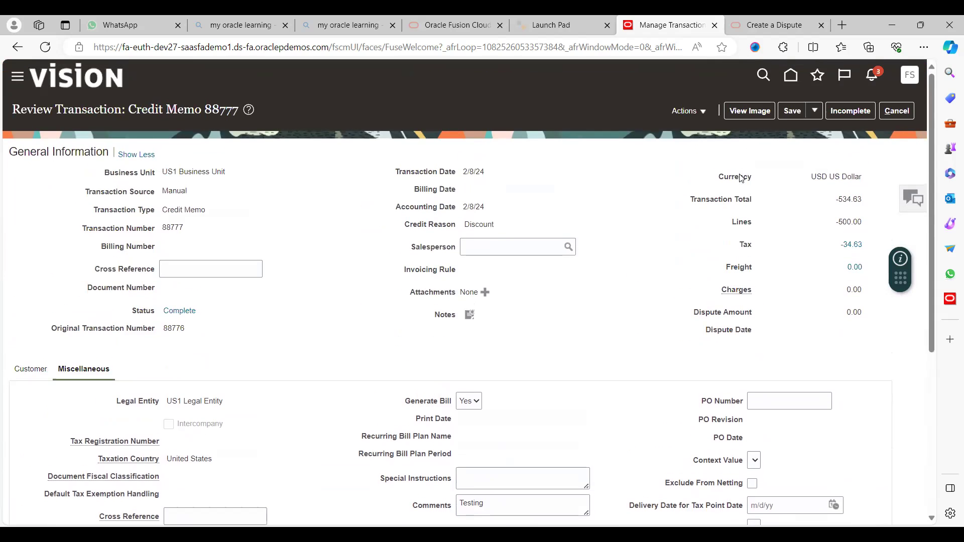
pyautogui.click(794, 111)
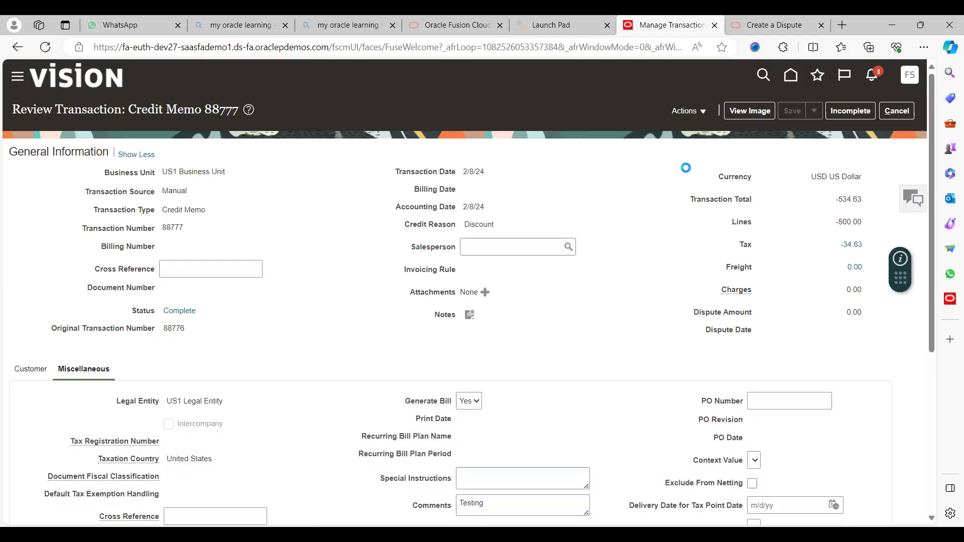
# - Create draft accounting for credit memo 88777 and review its accounting lines
pyautogui.click(700, 112)
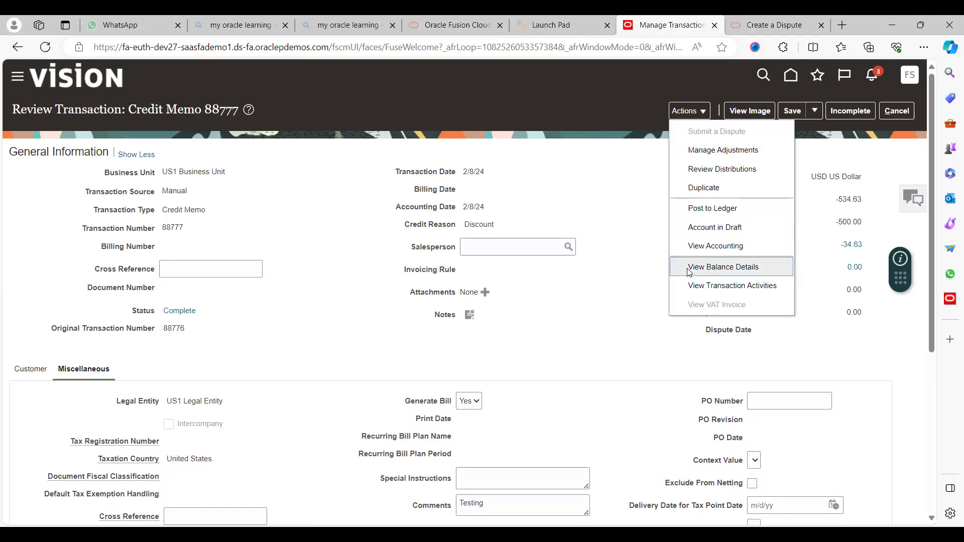
pyautogui.click(728, 230)
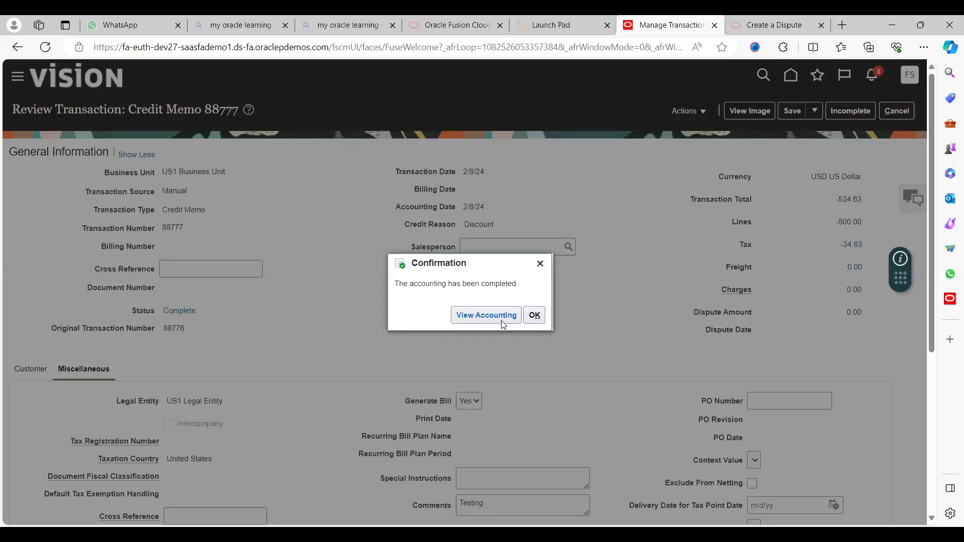
pyautogui.click(501, 318)
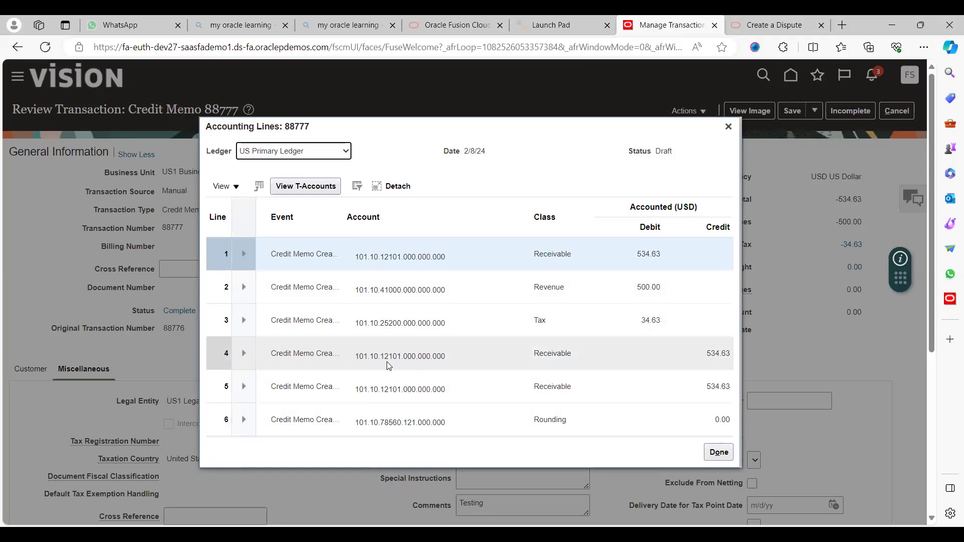
pyautogui.click(713, 458)
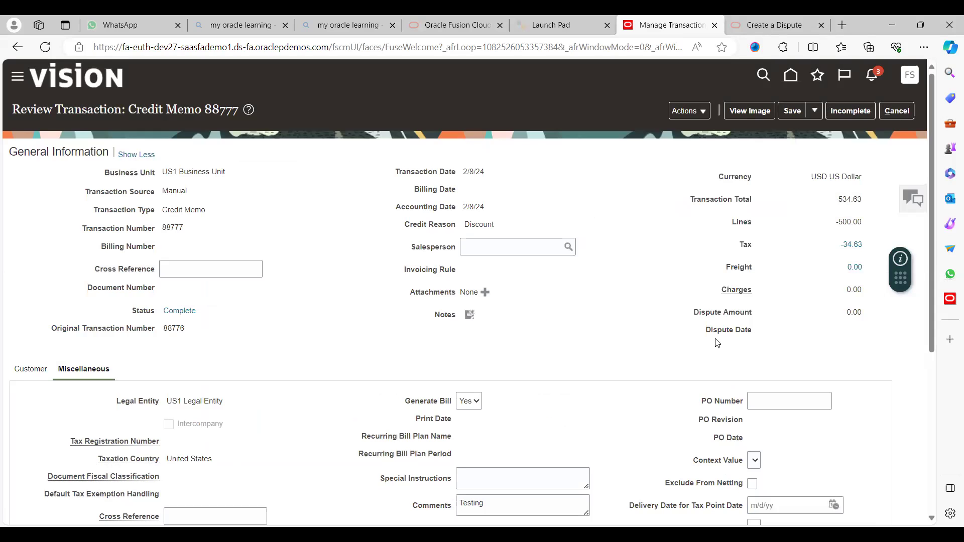
# - Attempt Save and Close and dismiss the required BFB value error
pyautogui.click(815, 117)
pyautogui.click(820, 132)
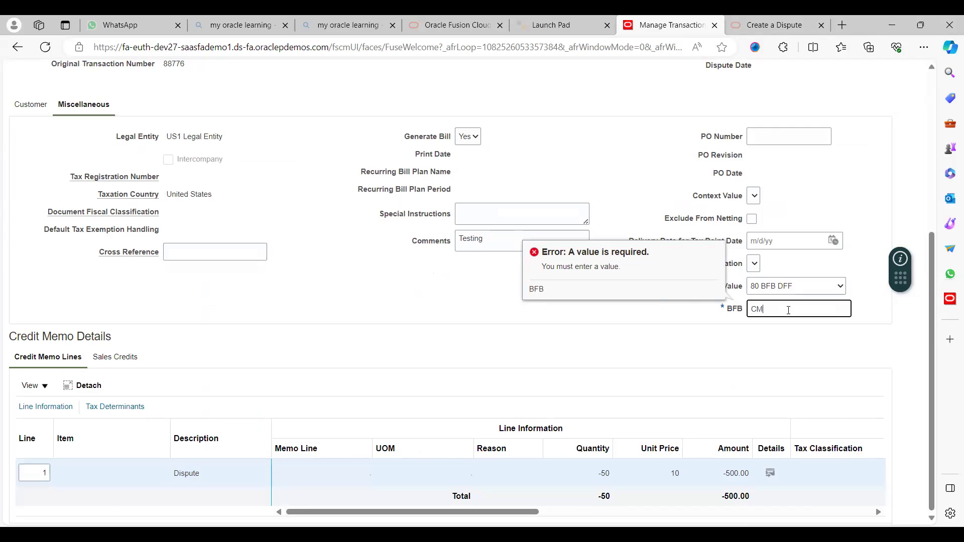
pyautogui.click(675, 307)
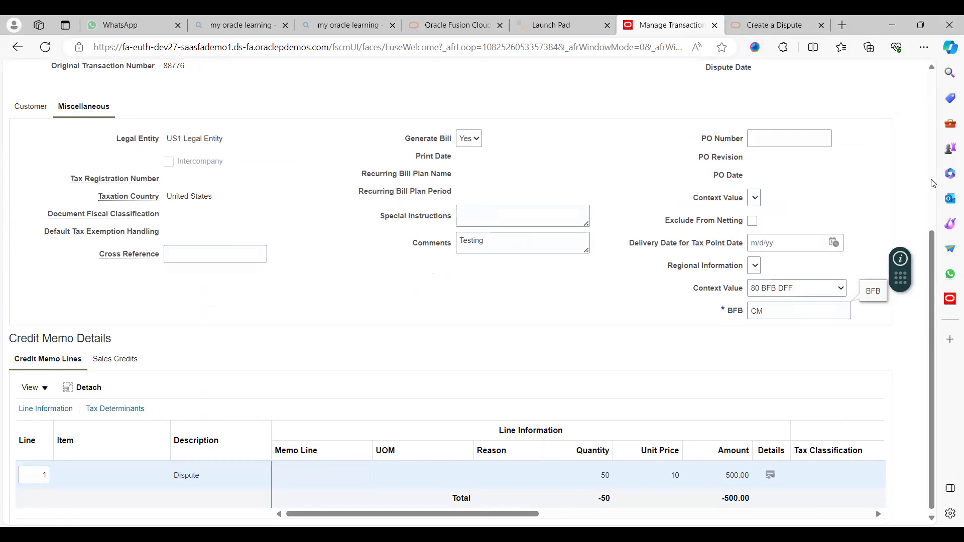
pyautogui.scroll(5, 845, 172)
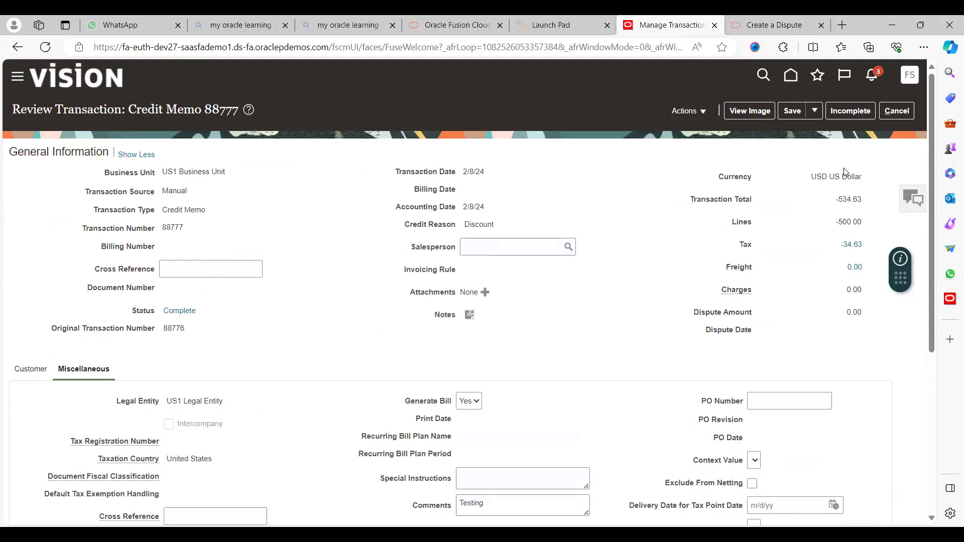
# - Save and close credit memo 88777, acknowledging the saved confirmation
pyautogui.click(816, 111)
pyautogui.click(819, 132)
pyautogui.click(513, 199)
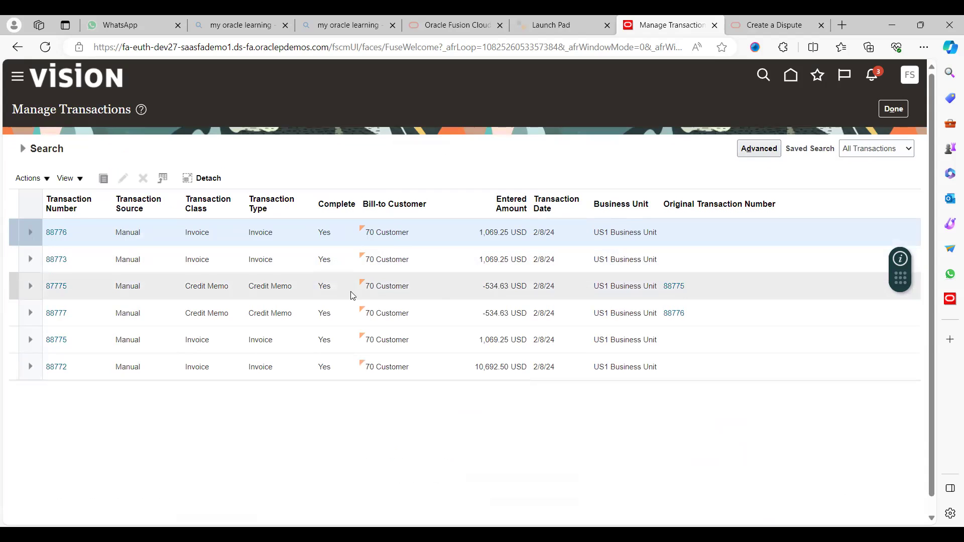
# - Reopen credit memo 88777, then cancel without saving to return to the list
pyautogui.click(54, 315)
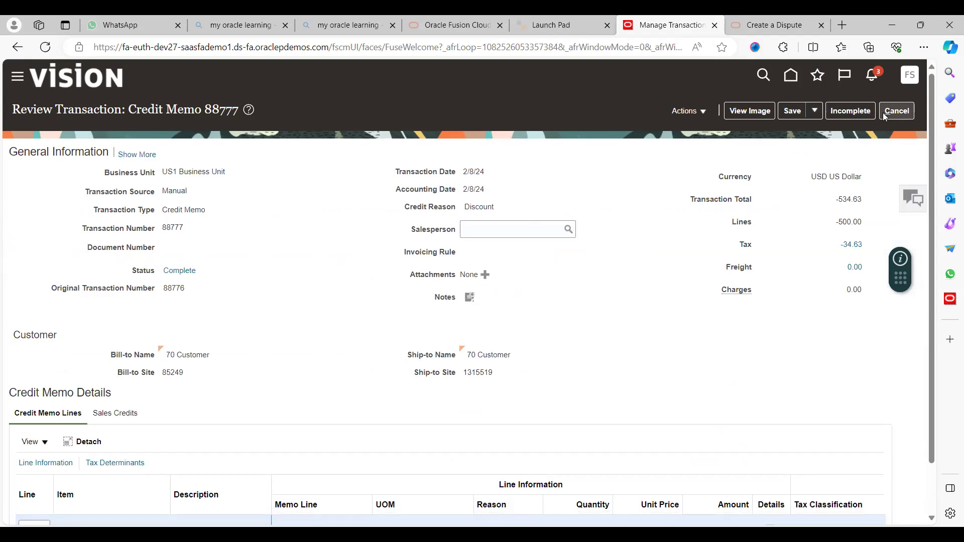
pyautogui.click(897, 111)
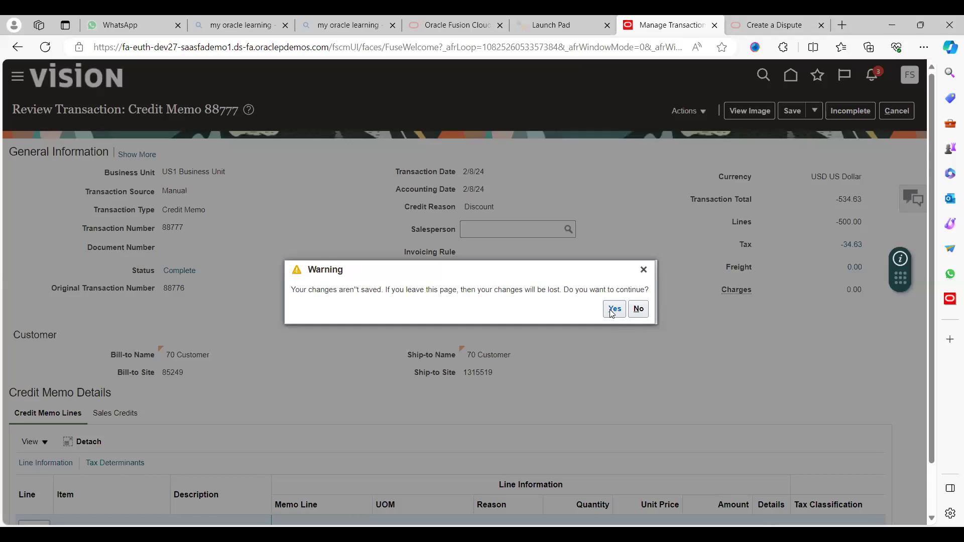
pyautogui.click(613, 310)
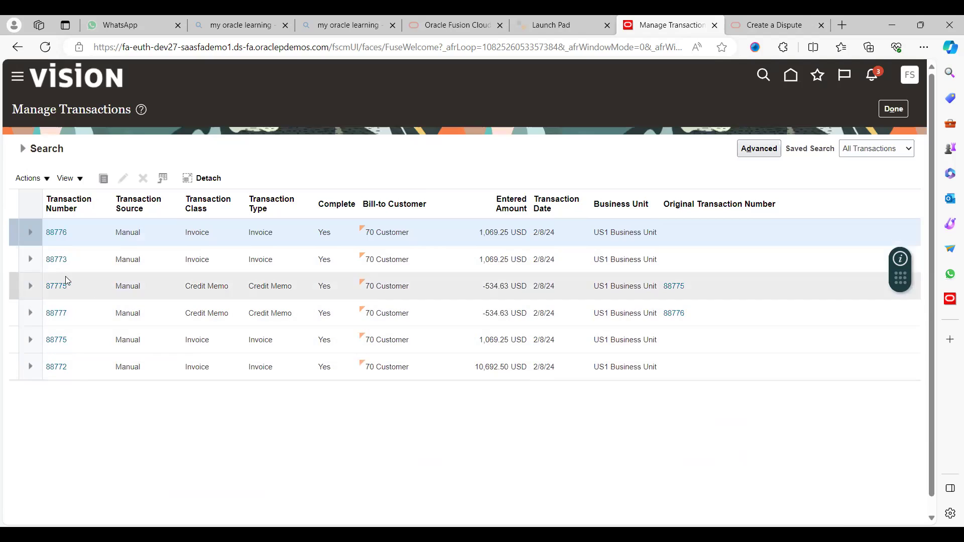
# - Open invoice 88776 and create its draft accounting, dismissing the completion message
pyautogui.click(56, 232)
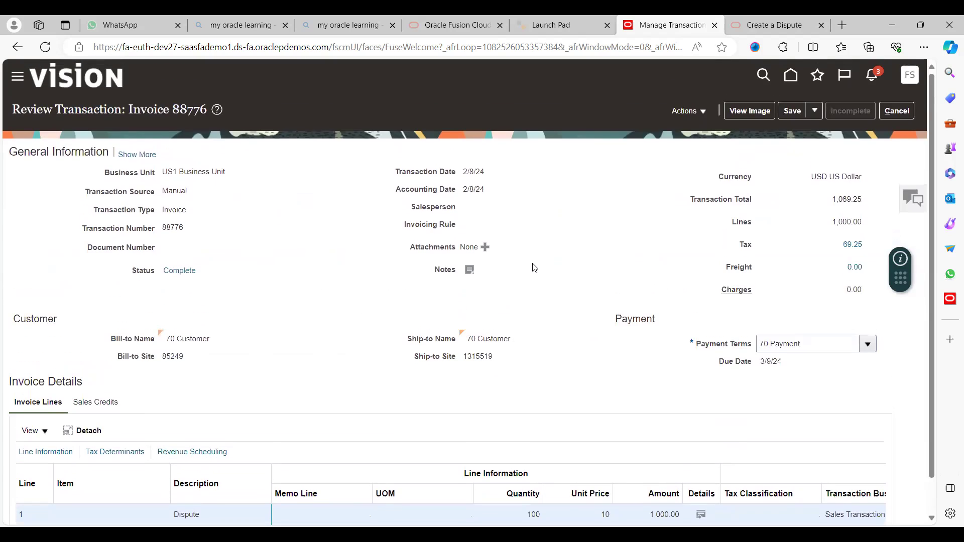
pyautogui.click(704, 112)
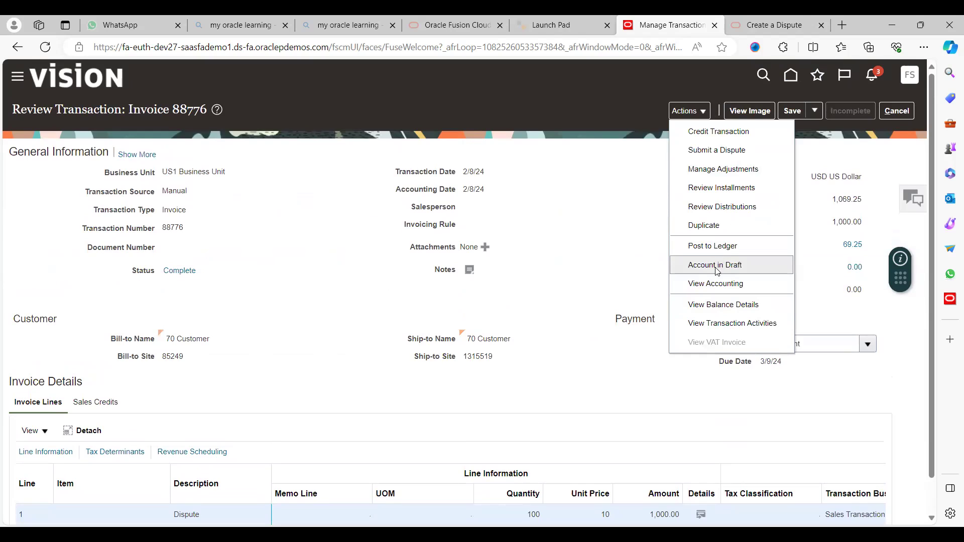
pyautogui.click(714, 266)
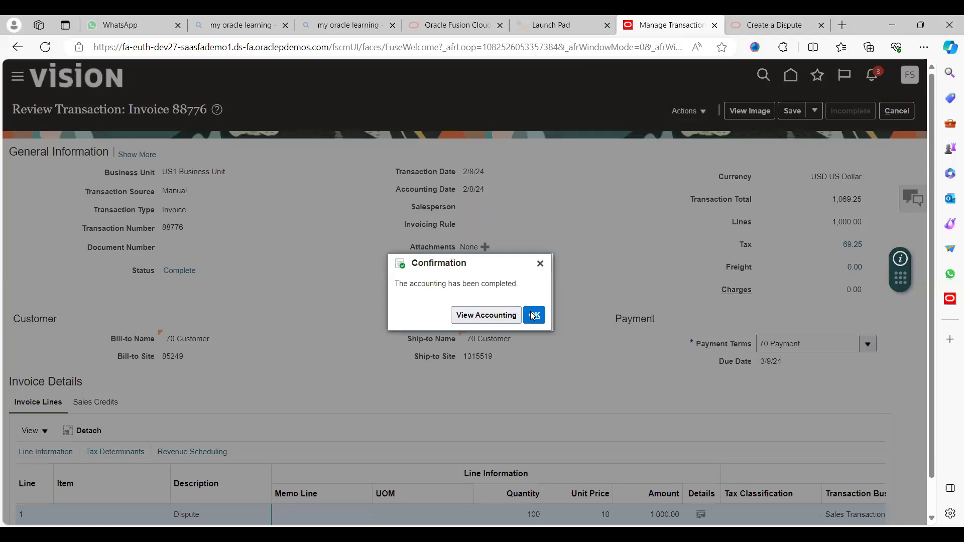
pyautogui.press('Return')
pyautogui.click(703, 112)
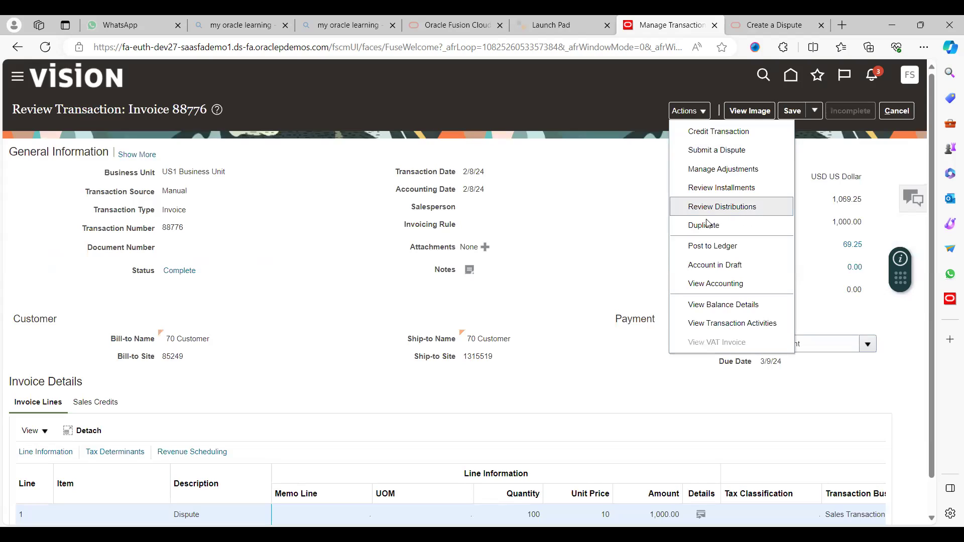
# - Review invoice 88776's balance details, confirming 534.62 remains after the -534.63 credit
pyautogui.click(715, 306)
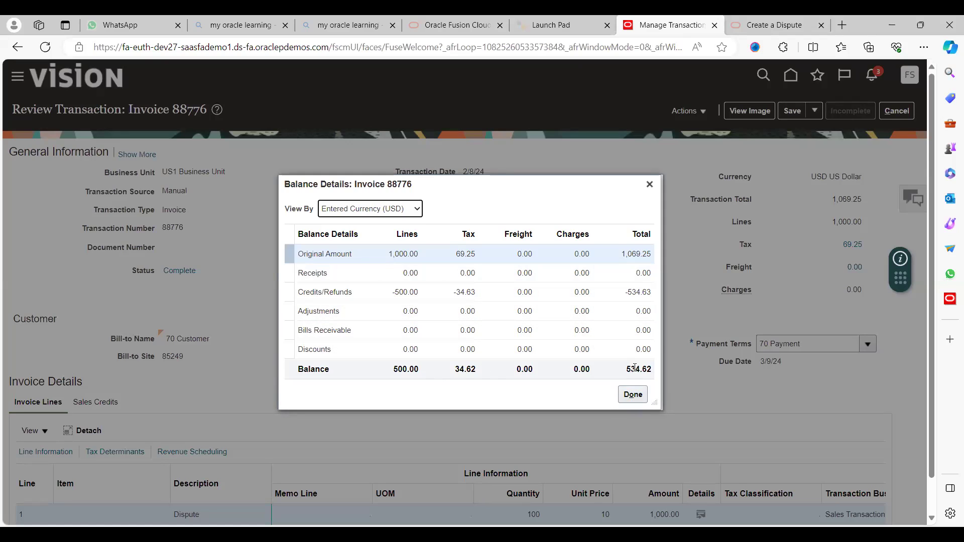
pyautogui.click(629, 396)
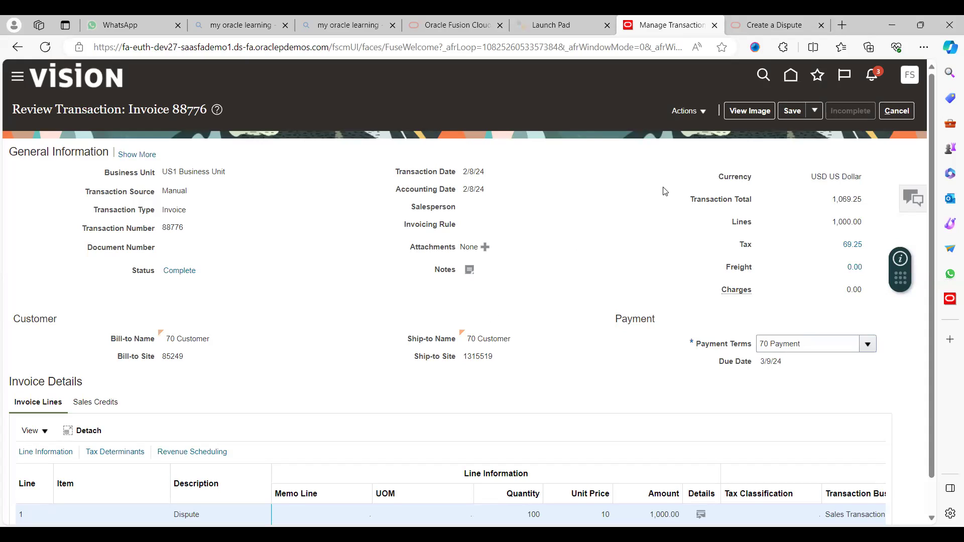
pyautogui.click(702, 111)
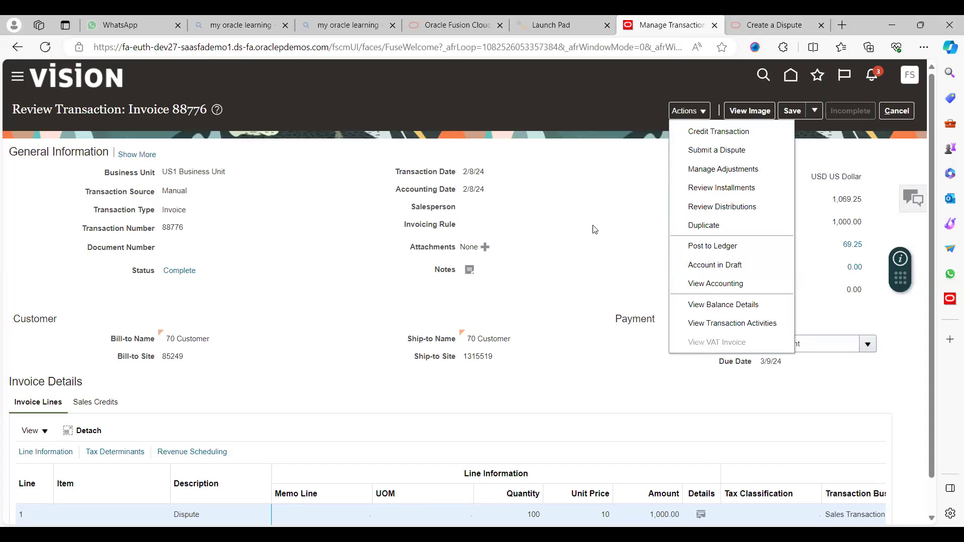
pyautogui.click(618, 211)
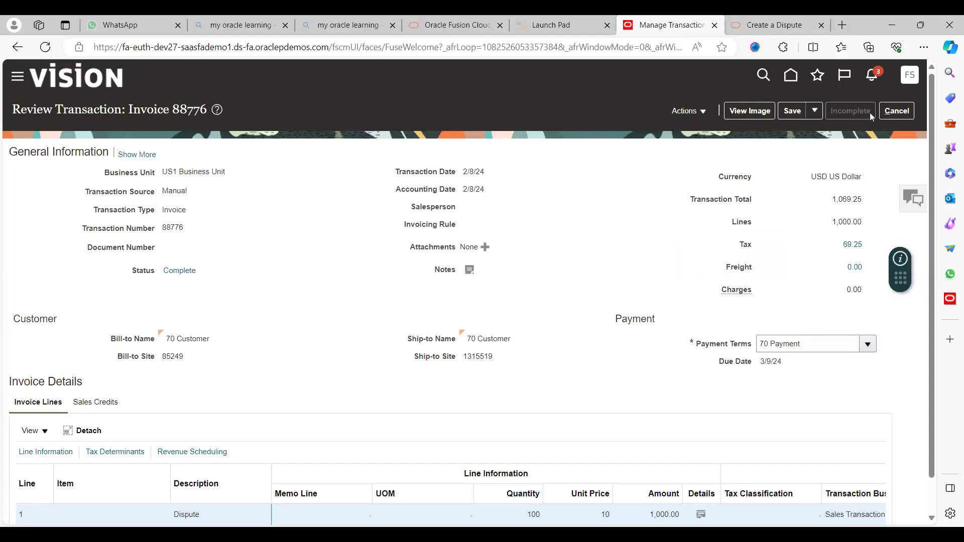
# - Keep the invoice's changes instead of discarding them, then save and close invoice 88776
pyautogui.click(891, 113)
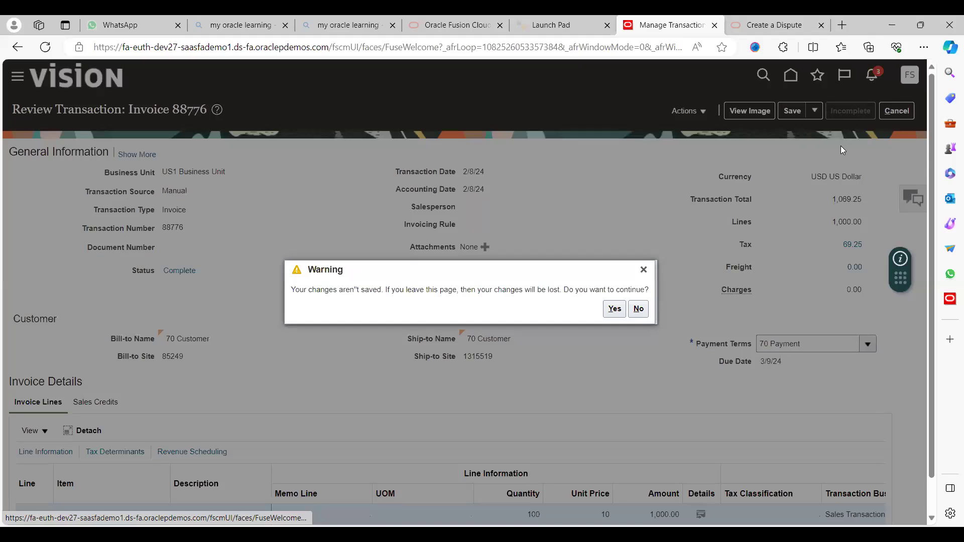
pyautogui.click(646, 308)
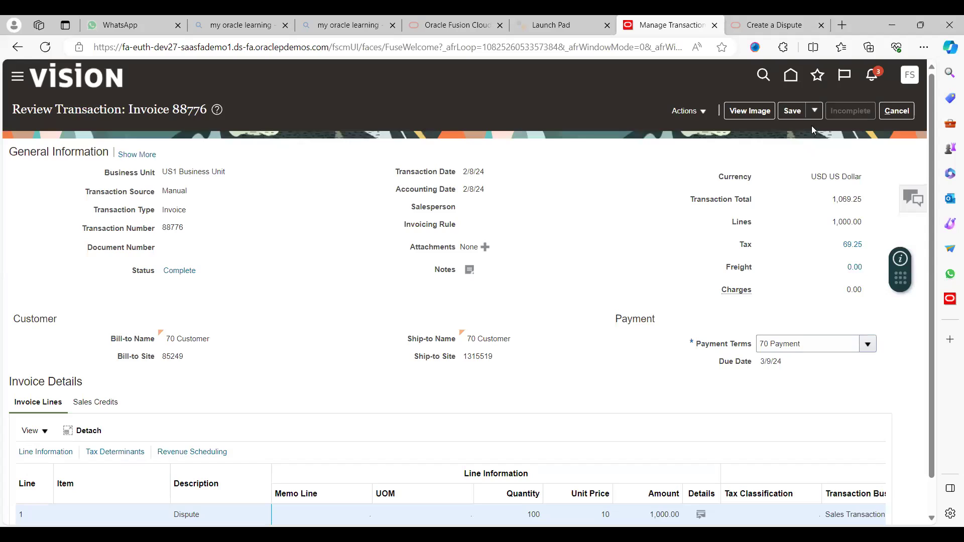
pyautogui.click(814, 110)
pyautogui.click(814, 133)
# - Dismiss the saved message, open Collections and search customers by name for '70 customer'
pyautogui.click(514, 197)
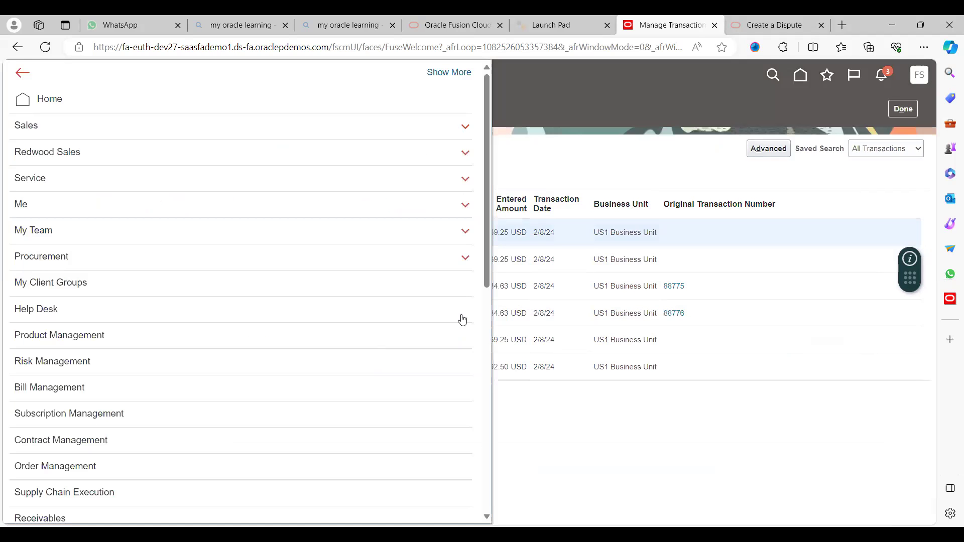
pyautogui.scroll(-6, 488, 415)
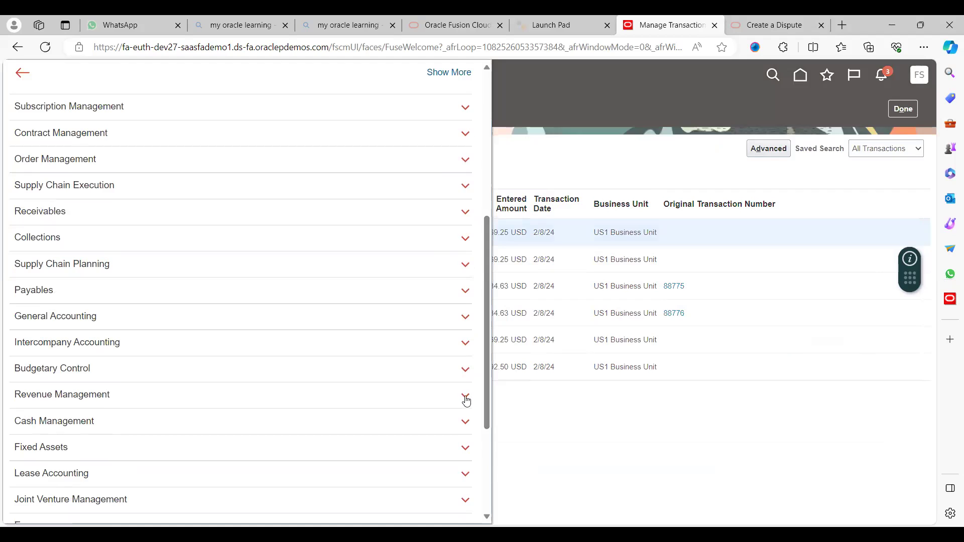
pyautogui.click(57, 245)
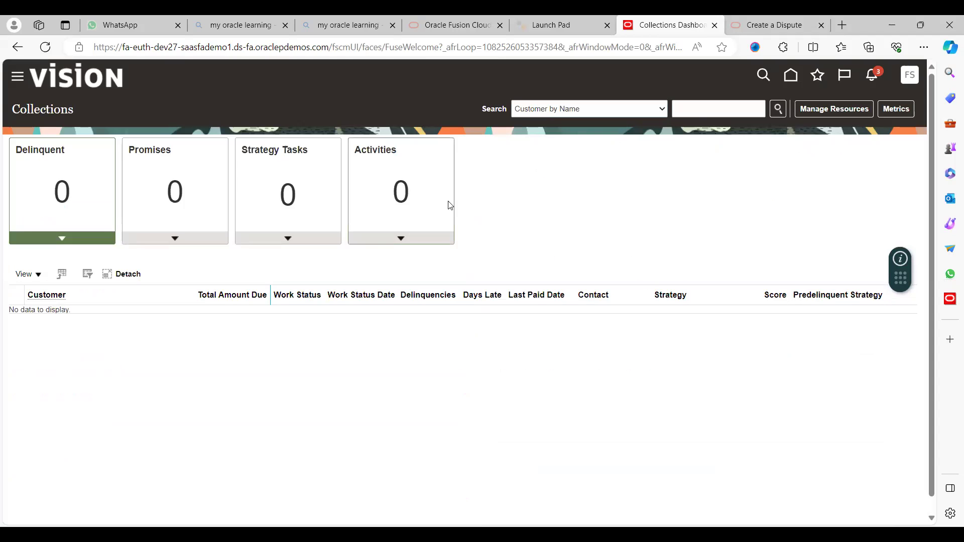
pyautogui.click(699, 111)
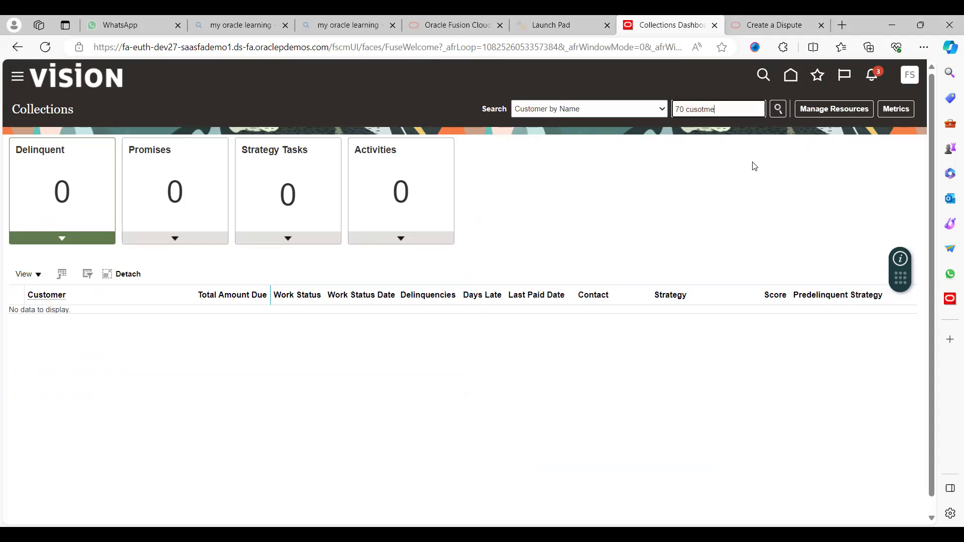
pyautogui.write('r')
pyautogui.press('Return')
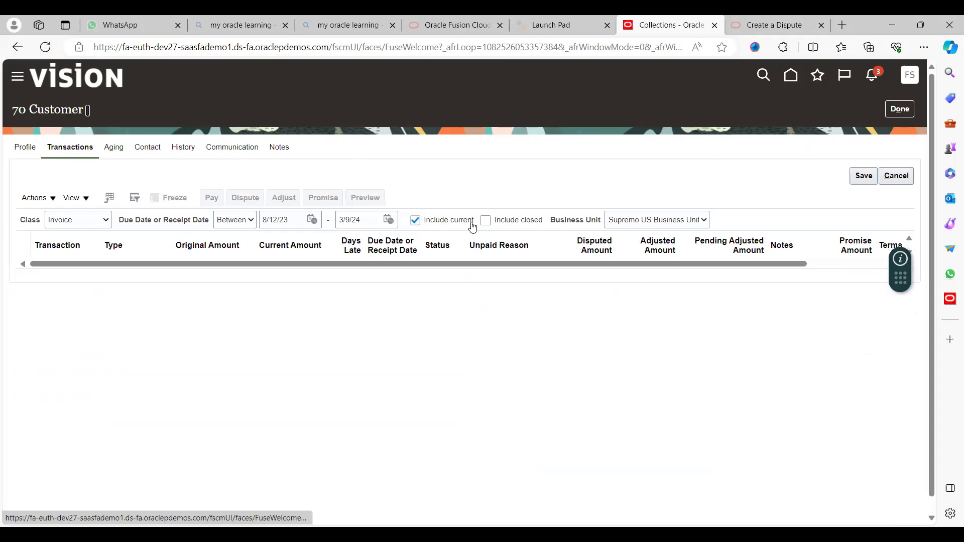
# - Filter the transactions to US1 Business Unit and check invoice 88776 shows 534.62 USD
pyautogui.click(639, 221)
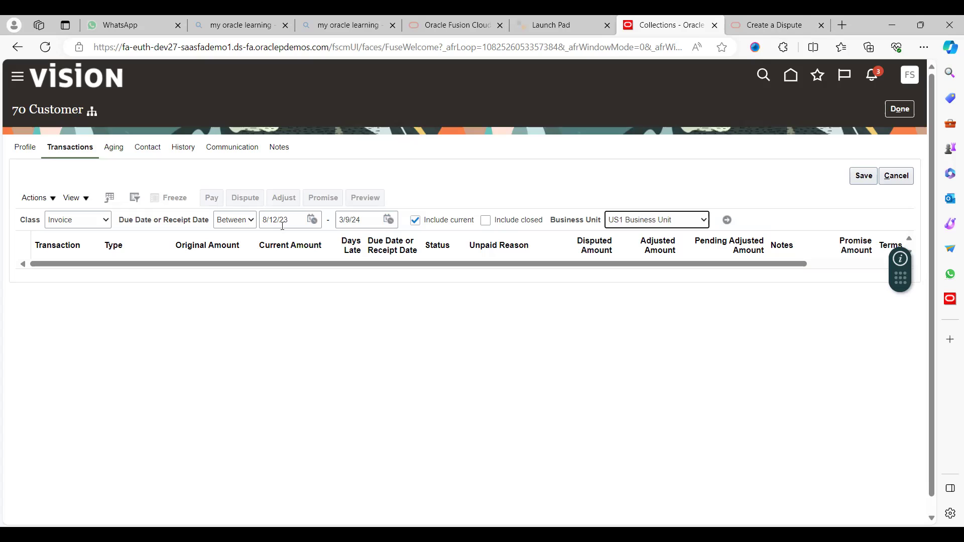
pyautogui.click(727, 221)
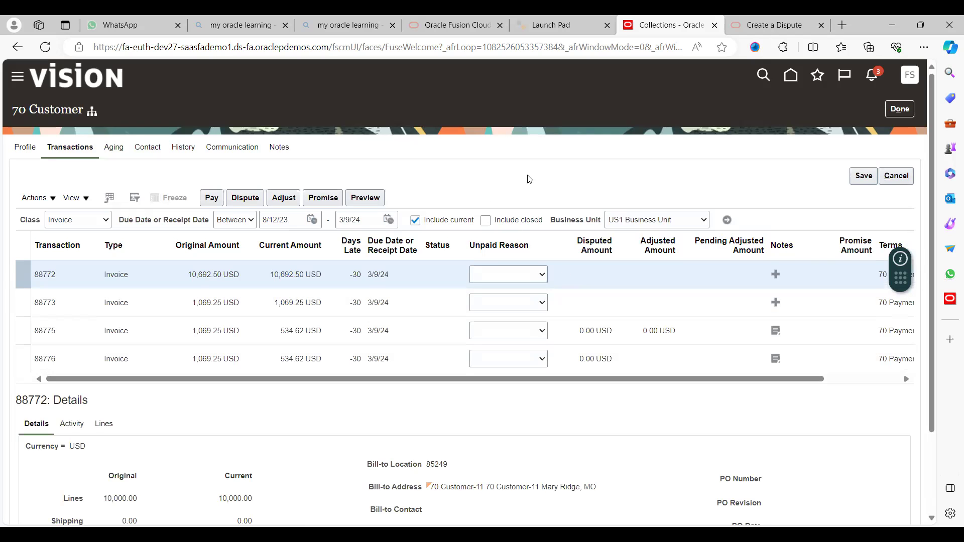
pyautogui.scroll(-2, 529, 179)
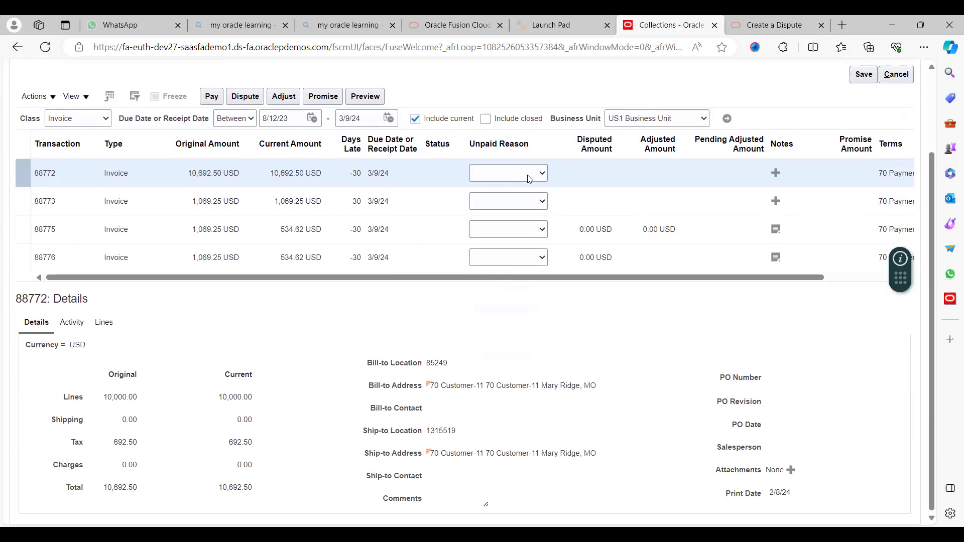
pyautogui.scroll(2, 529, 179)
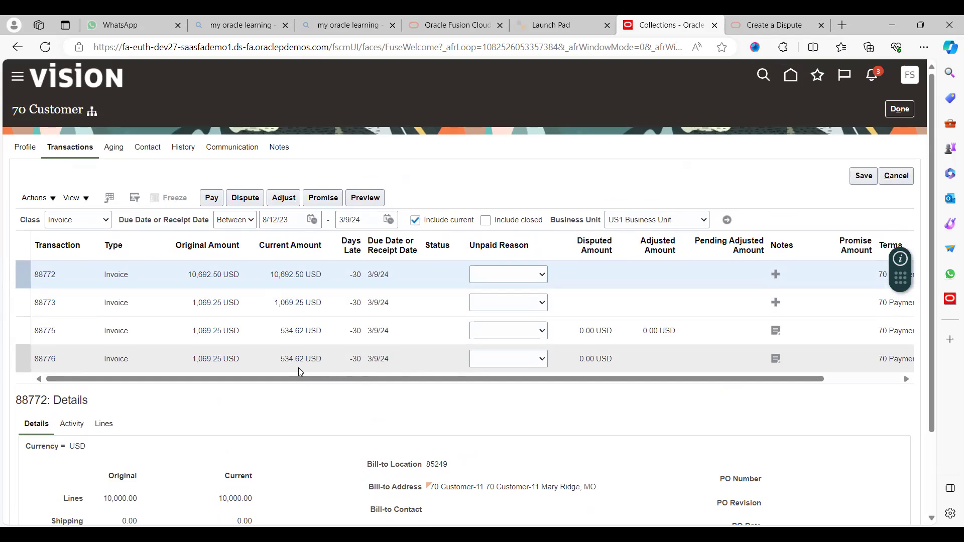
pyautogui.click(834, 380)
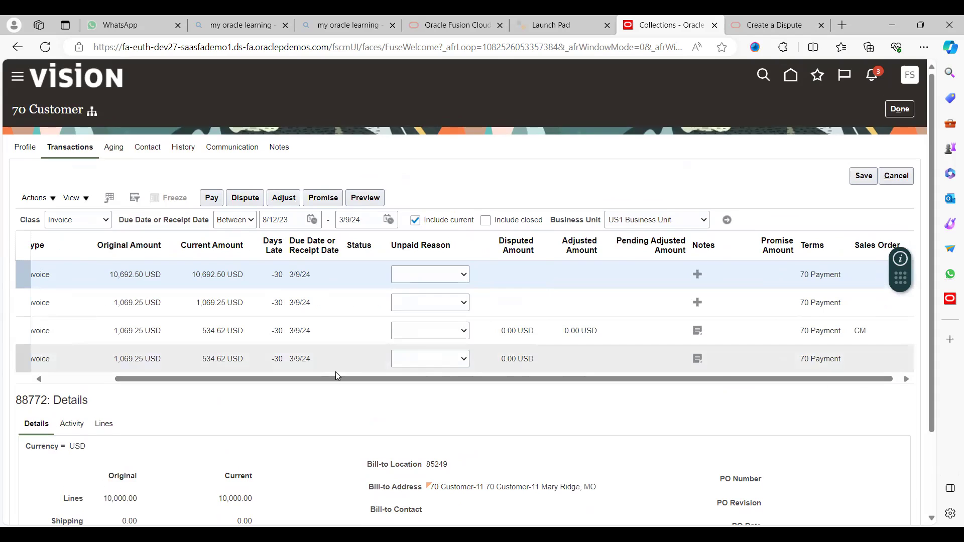
pyautogui.click(66, 380)
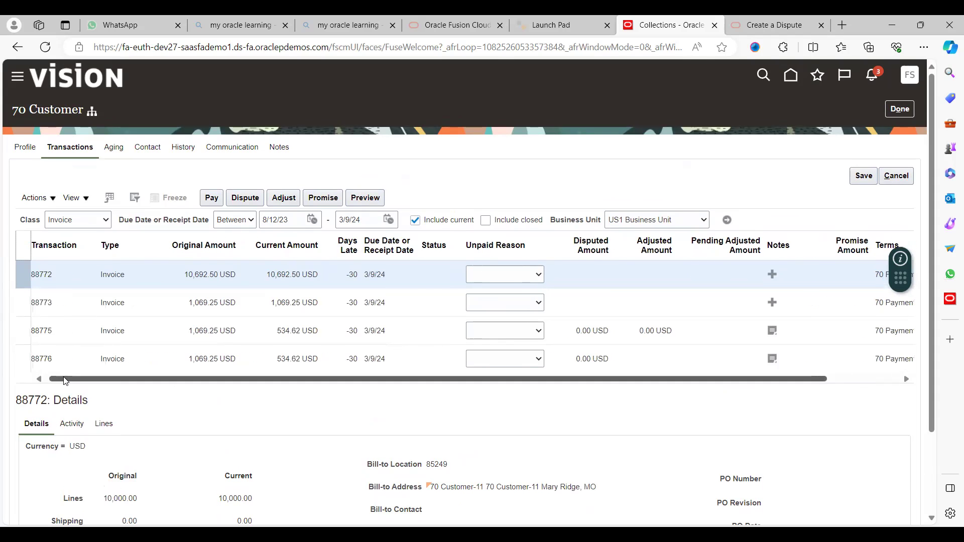
pyautogui.scroll(-1, 324, 436)
pyautogui.scroll(-3, 324, 437)
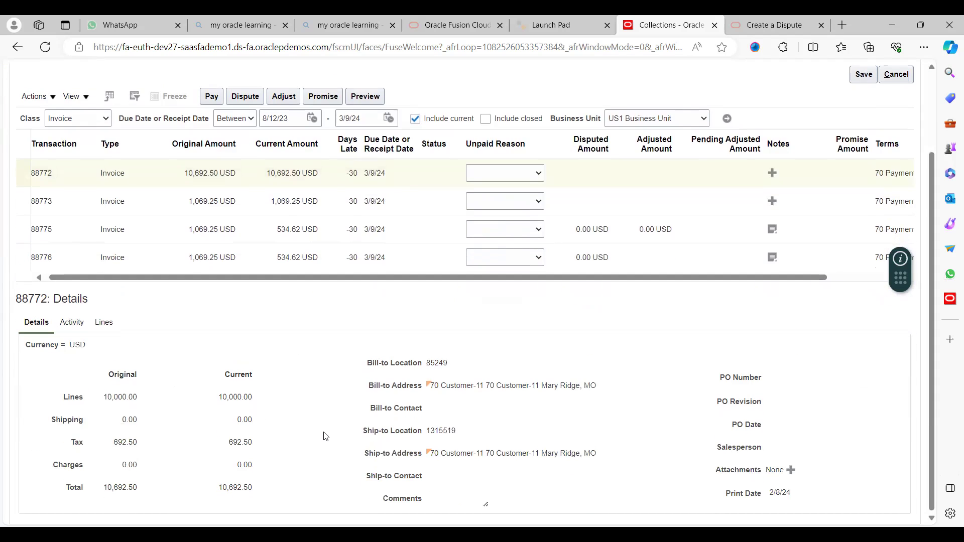
pyautogui.scroll(4, 325, 435)
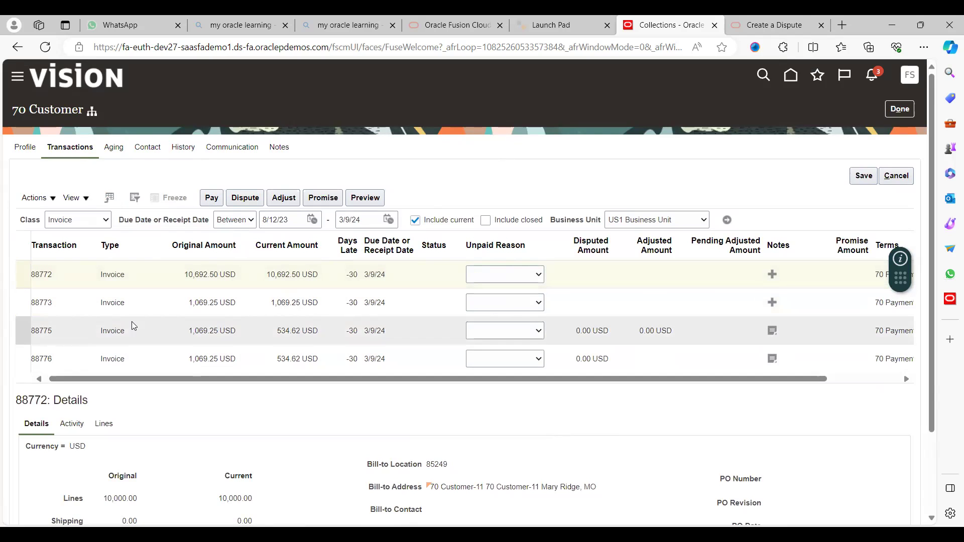
# - Select invoice 88776, open a dispute and cancel it, then exit with Done
pyautogui.click(23, 358)
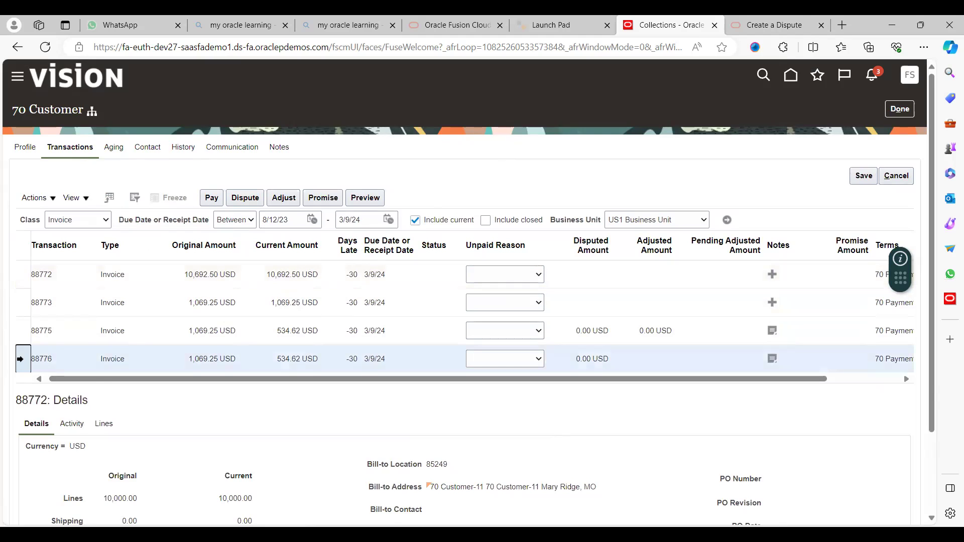
pyautogui.click(242, 201)
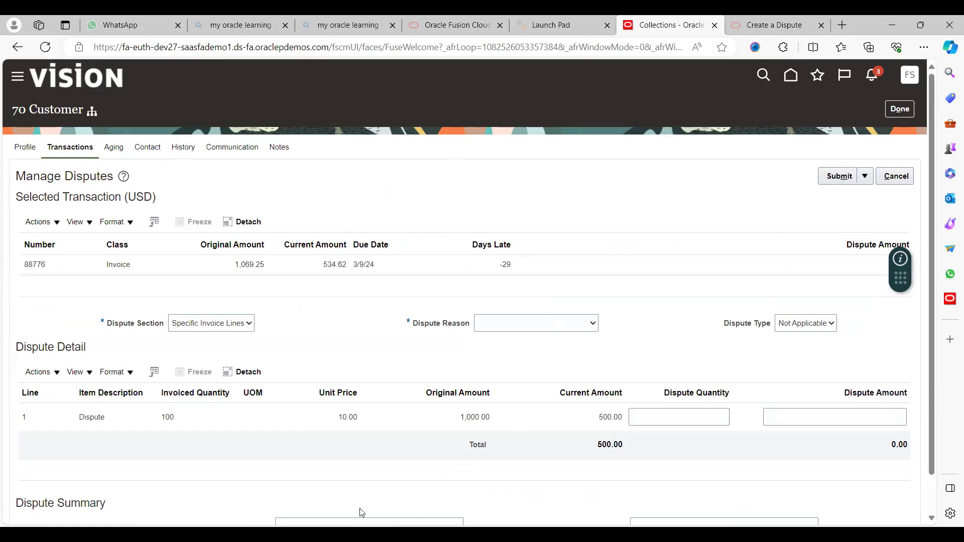
pyautogui.scroll(-1, 391, 493)
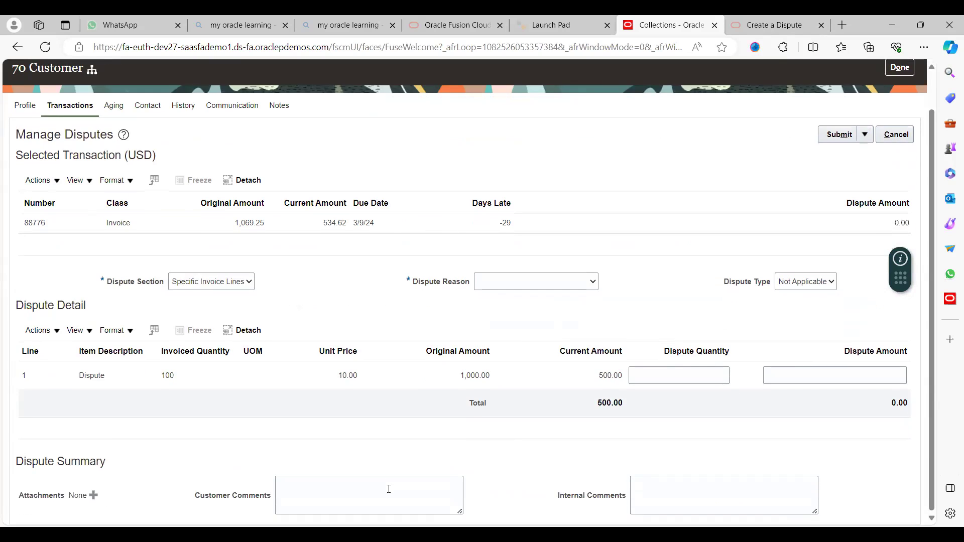
pyautogui.scroll(1, 390, 492)
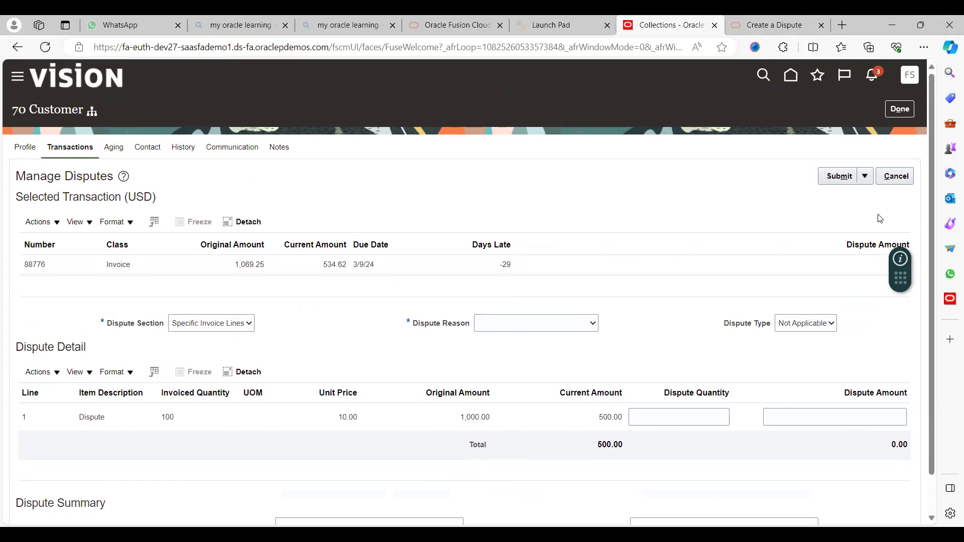
pyautogui.click(899, 181)
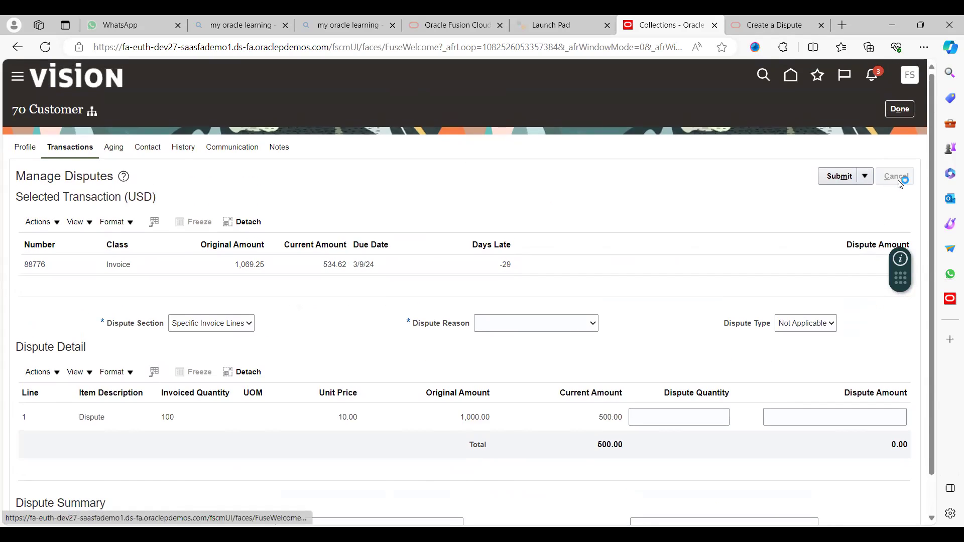
pyautogui.click(900, 109)
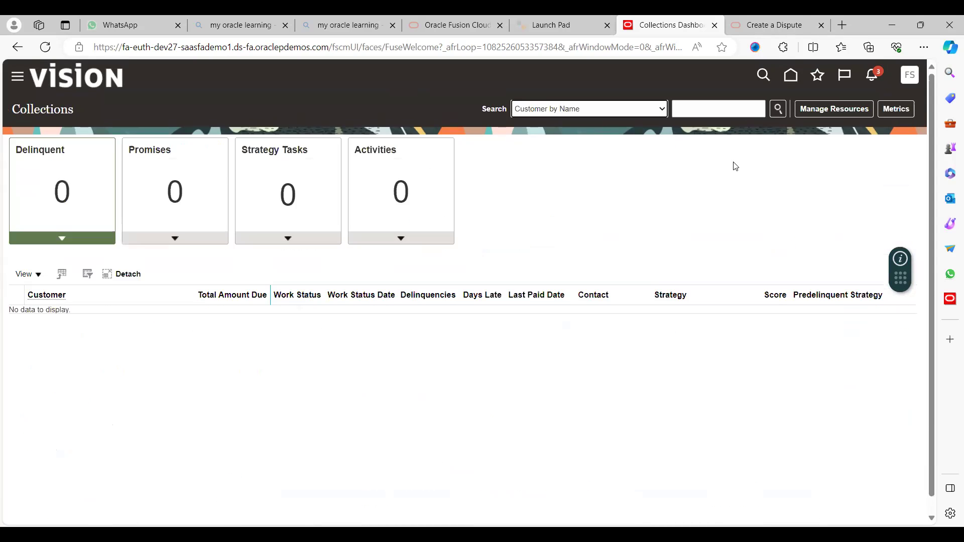